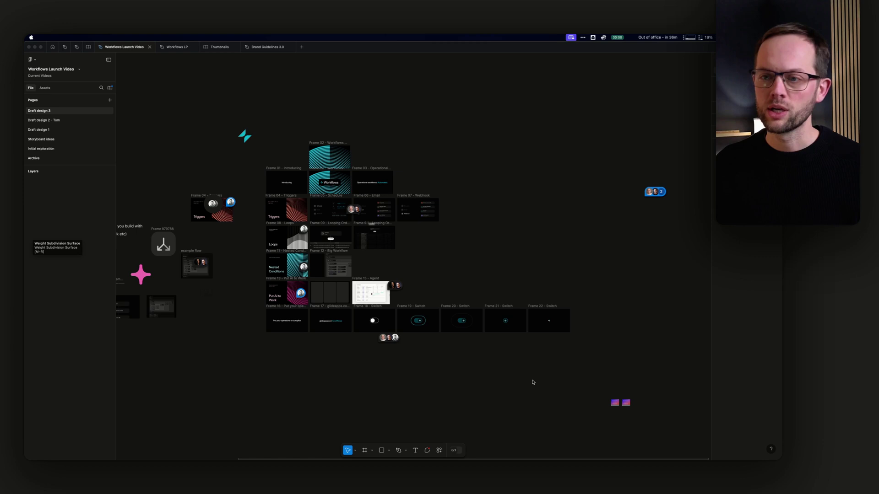
Bring the Figma Workflows Launch Video file forward on its Draft design 3 page.
click(572, 276)
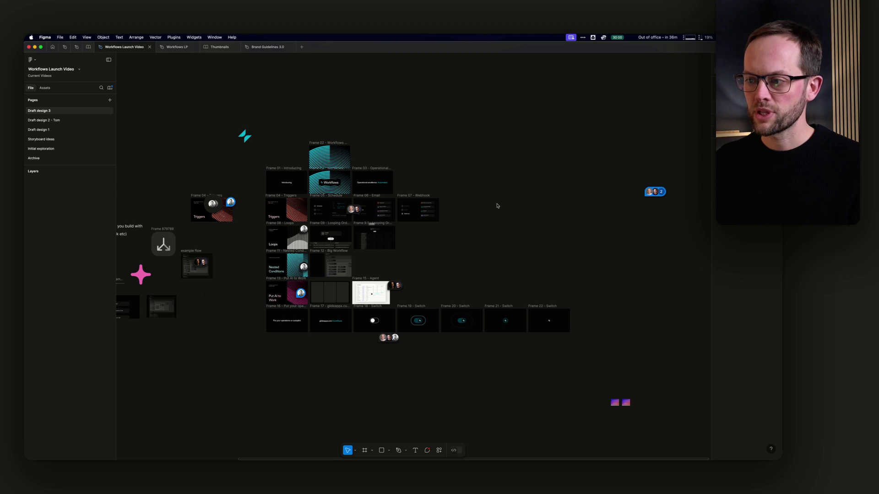
In Arc, open the Workflows Motion Research page from the portfolio's experiments gallery.
key(ctrl+Up)
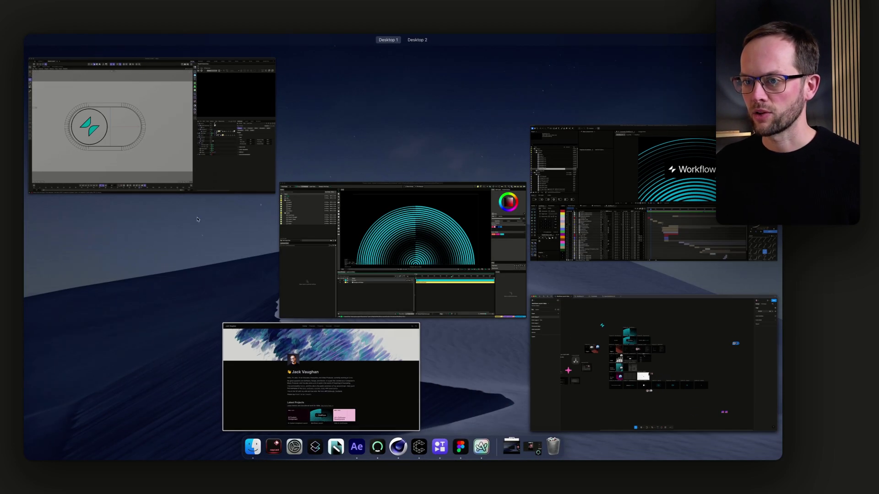
click(361, 376)
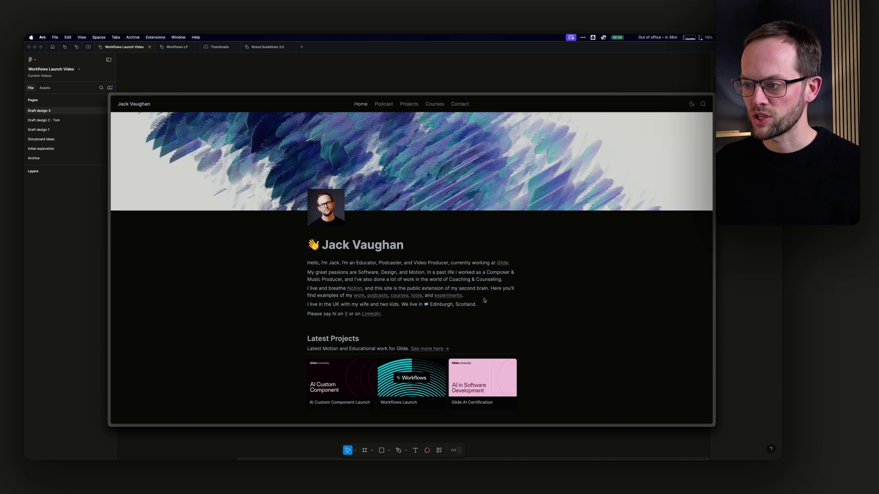
click(452, 295)
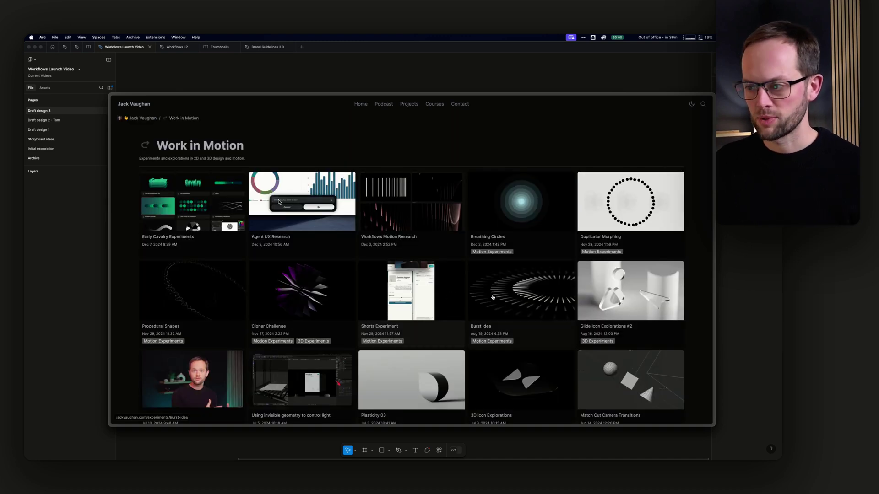
click(411, 208)
Scroll through the Workflows Motion Research videos, then go back to the Work in Motion gallery.
scroll(518, 225, down, 3)
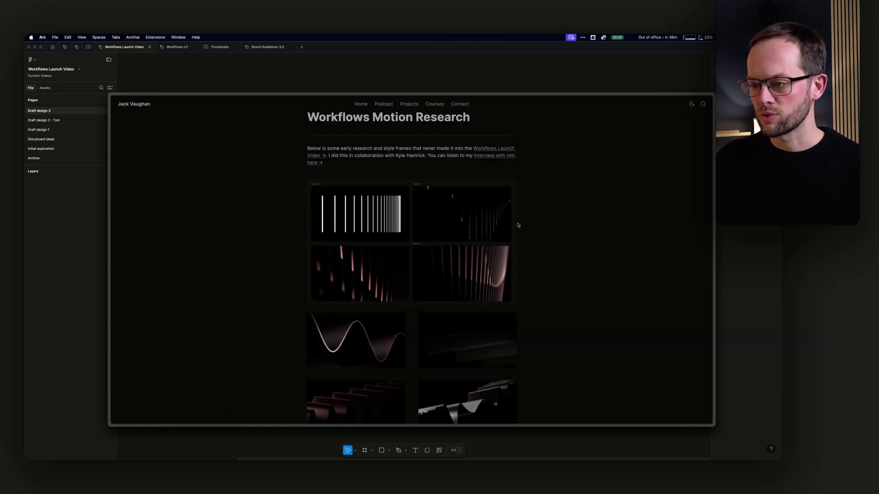
scroll(517, 226, down, 5)
scroll(517, 225, up, 1)
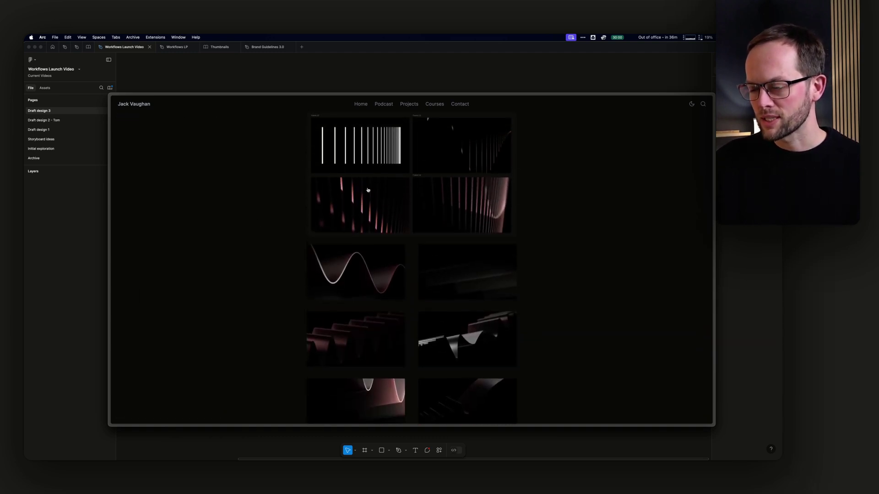
scroll(402, 233, down, 10)
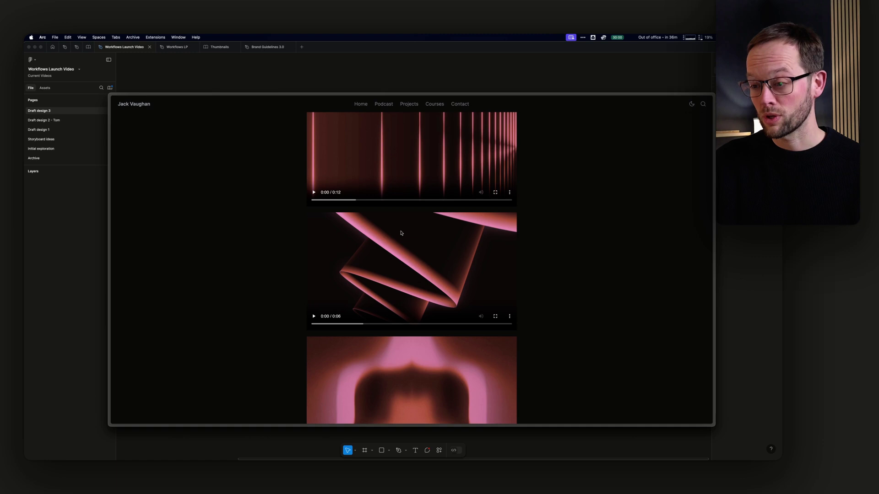
scroll(402, 233, down, 2)
scroll(401, 233, down, 2)
scroll(401, 233, up, 3)
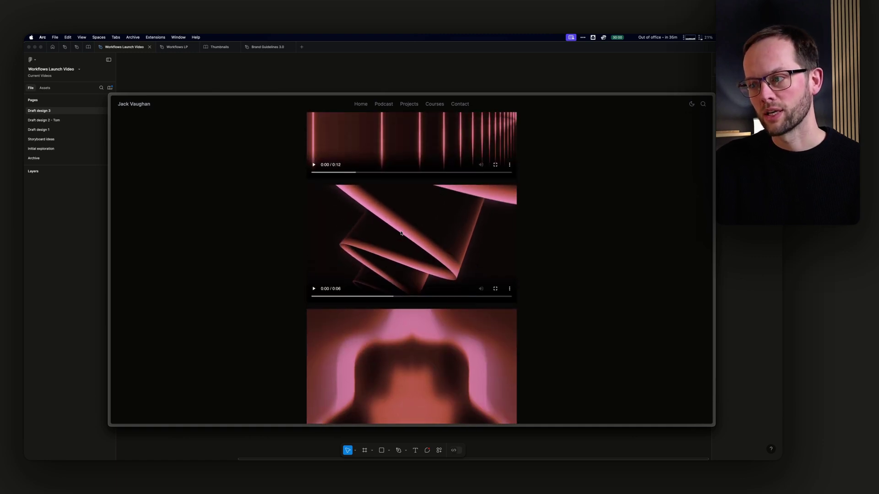
scroll(401, 234, up, 2)
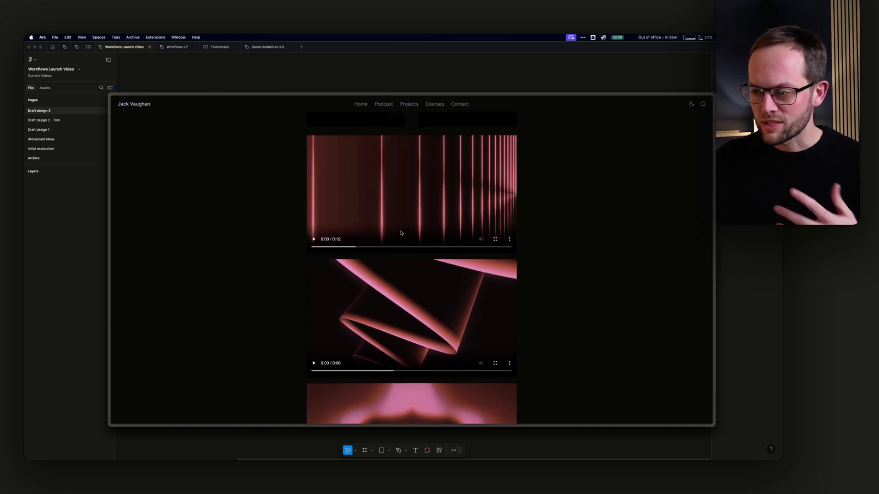
scroll(485, 216, up, 10)
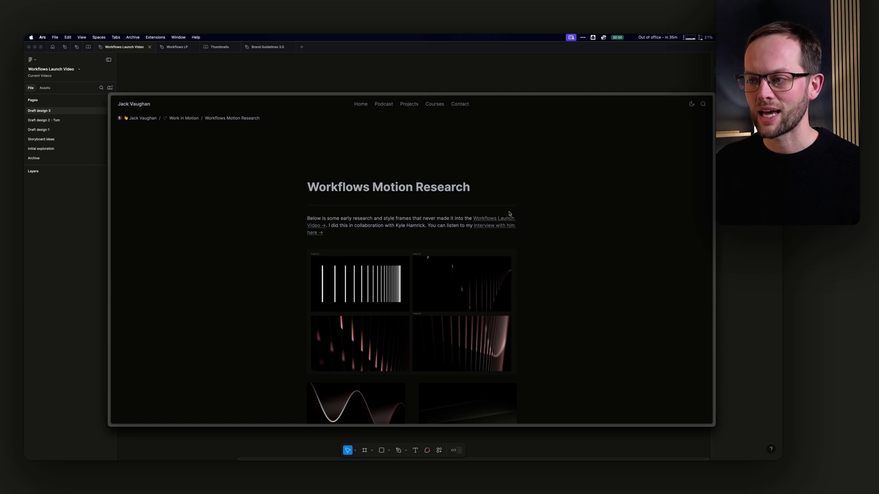
key(super+bracketleft)
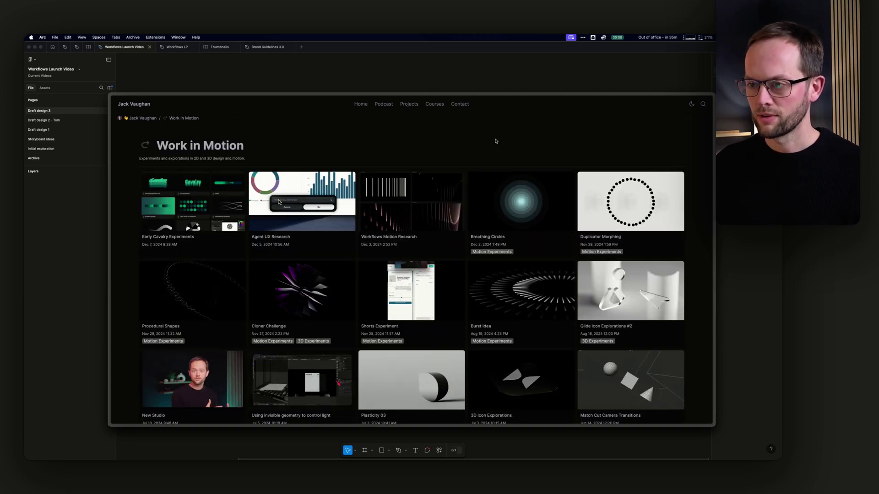
Return to the Figma file and pan and zoom around the Draft design 3 canvas.
click(469, 80)
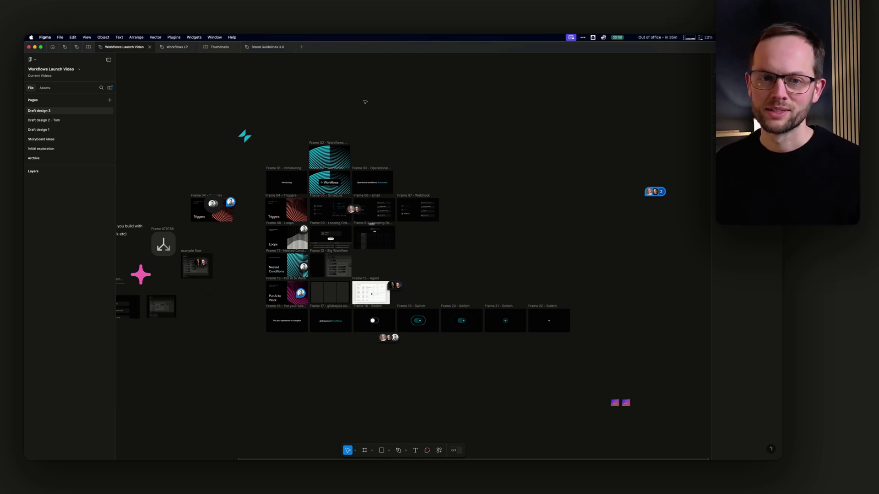
scroll(276, 118, left, 3)
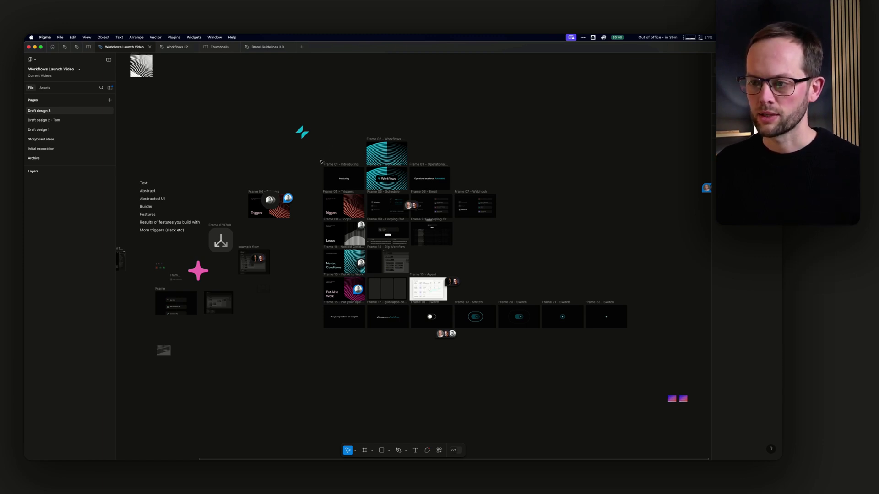
scroll(321, 162, up, 2)
scroll(321, 163, up, 2)
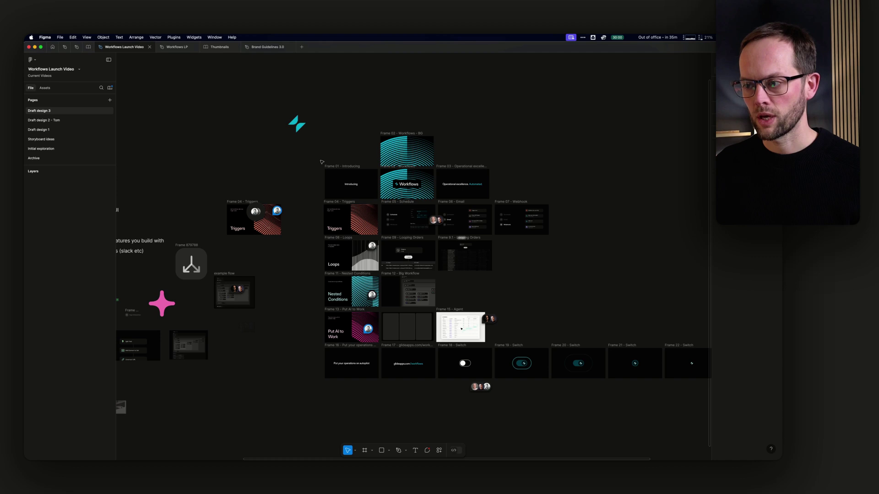
scroll(321, 160, up, 3)
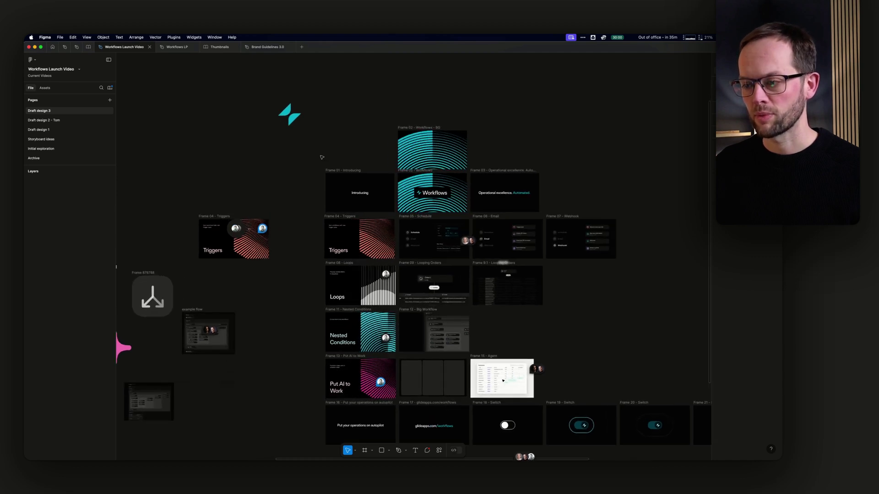
scroll(322, 157, up, 3)
scroll(310, 137, down, 1)
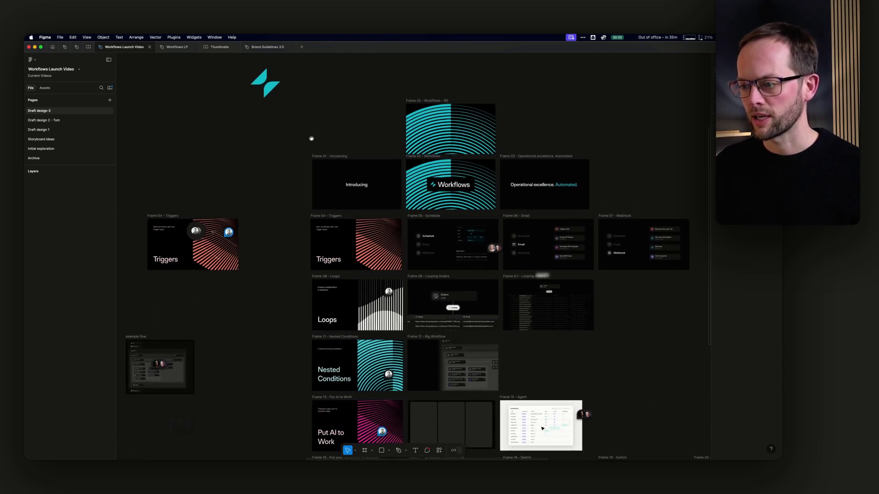
View the Draft design 1 and Draft design 2 - Tom pages, then return to Draft design 3.
click(68, 140)
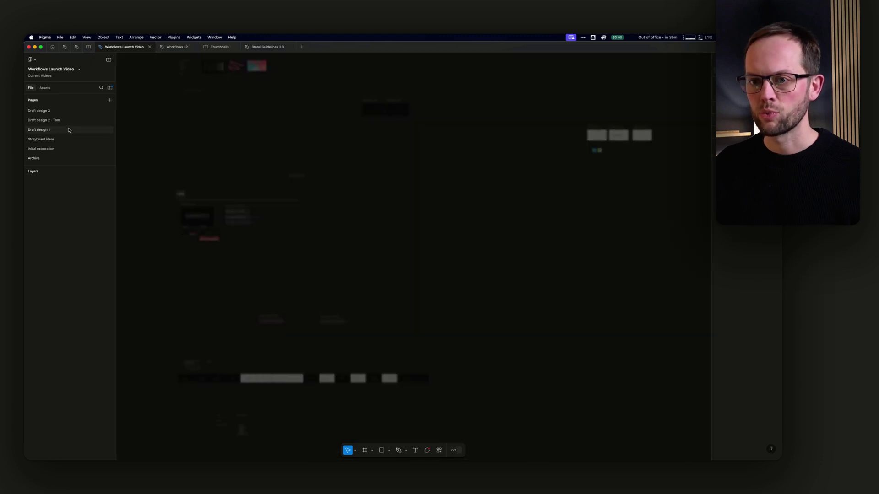
click(68, 130)
click(72, 121)
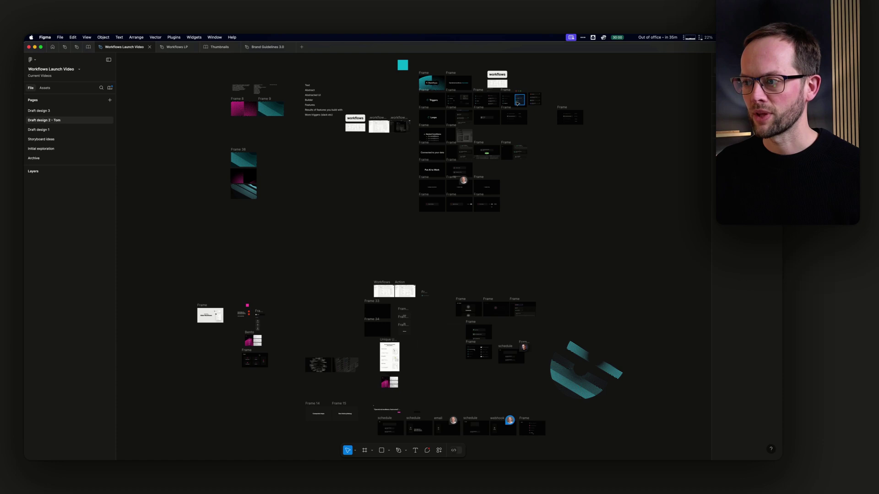
click(39, 111)
scroll(548, 262, down, 5)
scroll(548, 262, right, 5)
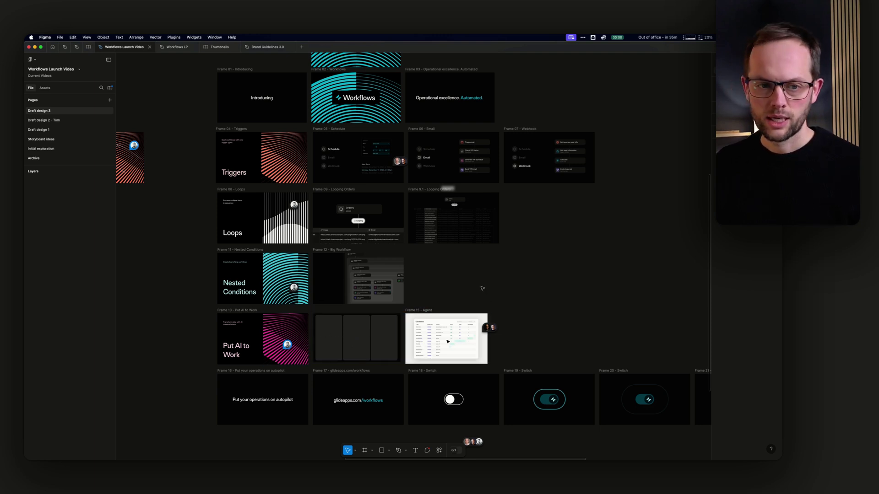
Switch to After Effects with the Animatic project and dismiss the missing-files warning.
key(super+Tab)
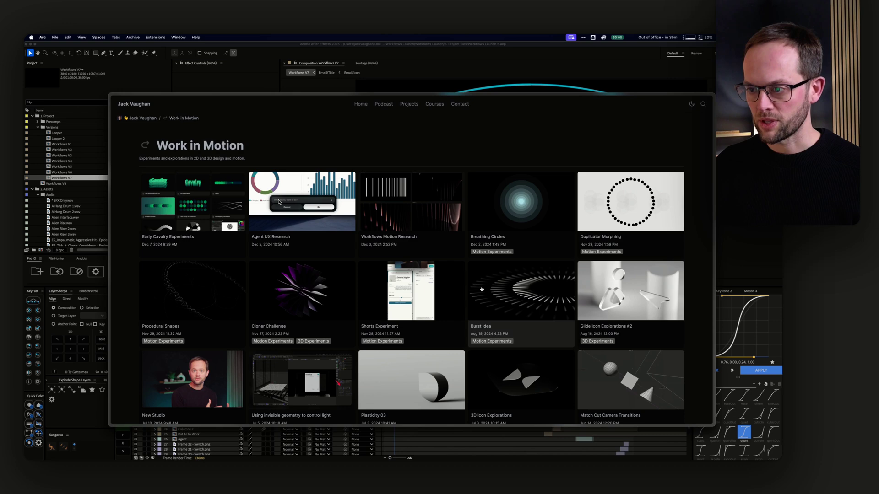
click(216, 81)
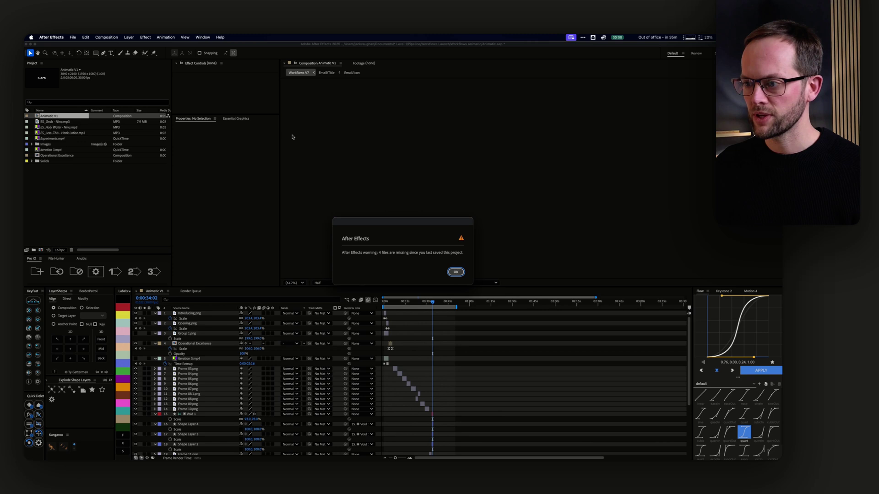
click(456, 272)
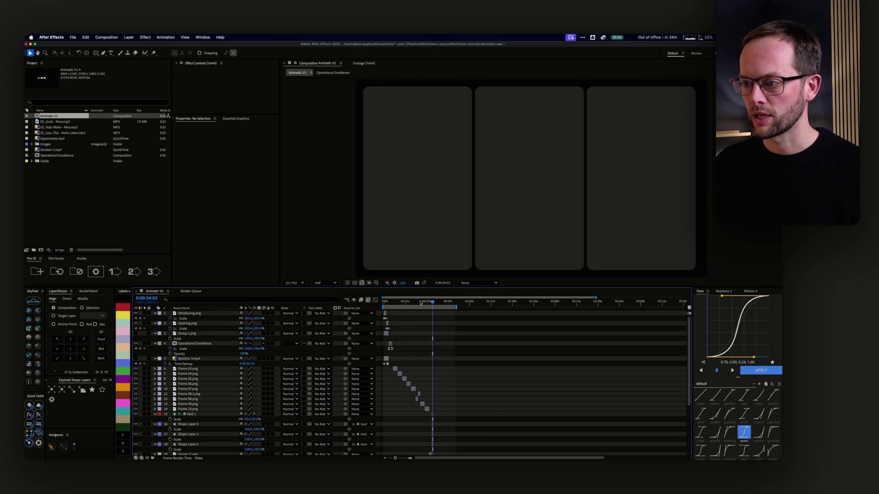
Scrub Animatic V1's opening, then preview it and stop at 0:00:03:27.
drag(415, 303, 388, 304)
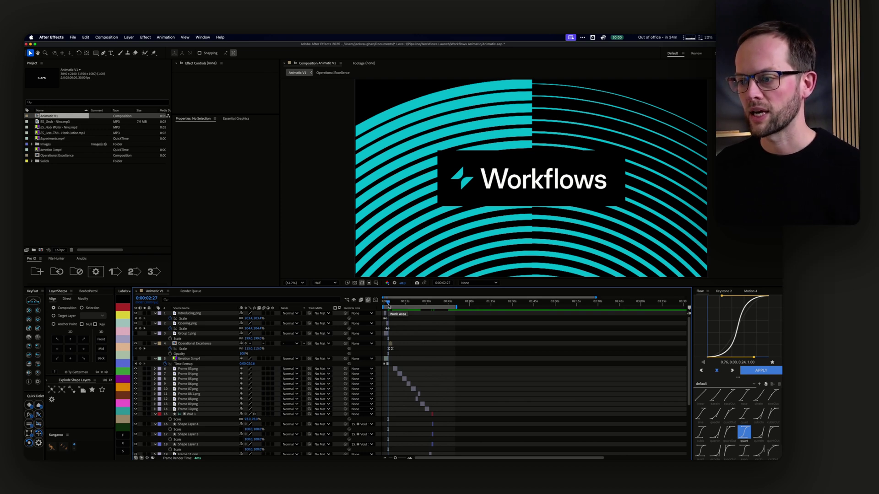
mouse_move(388, 303)
mouse_down()
mouse_move(417, 309)
mouse_move(383, 308)
mouse_up()
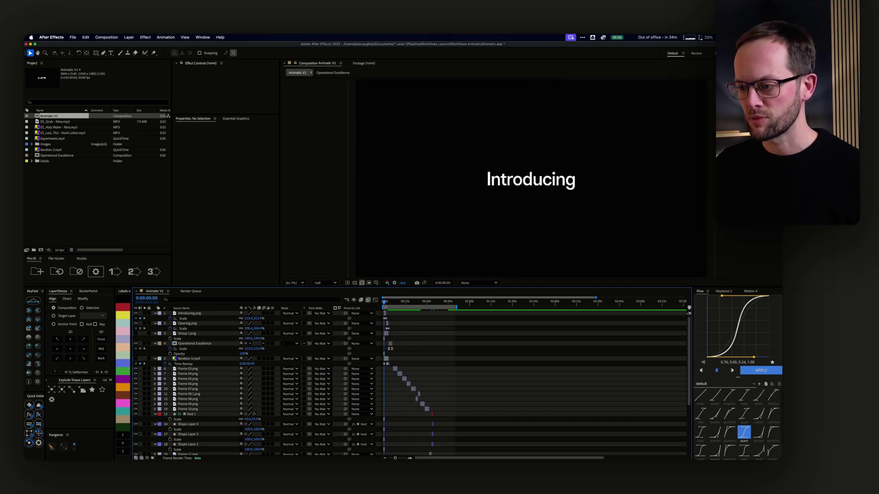
key(space)
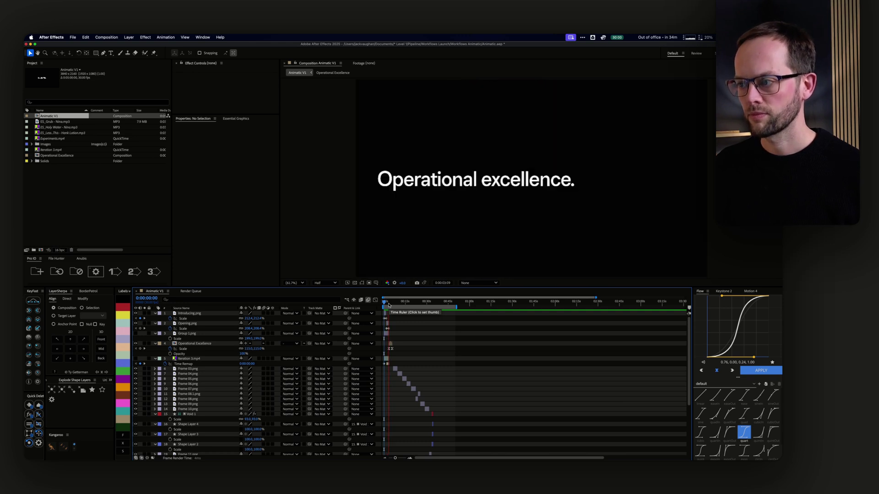
key(space)
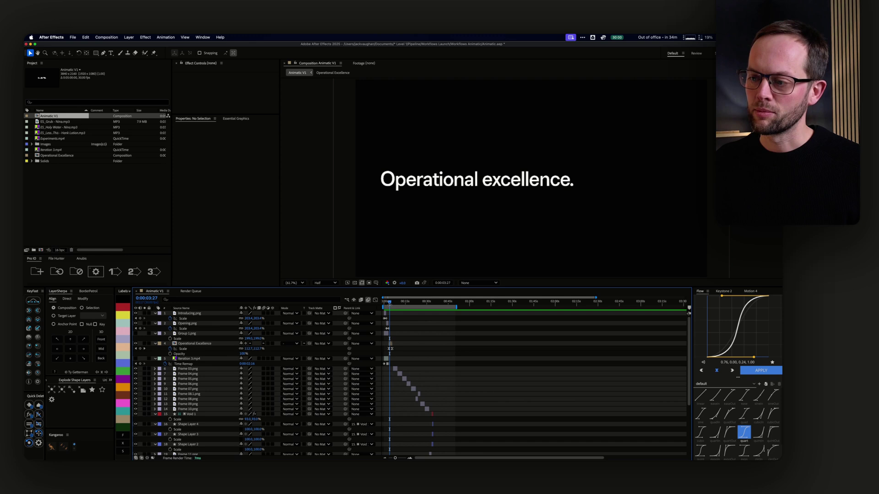
Close the Animatic project, saving the changes to Animatic.aep.
click(72, 37)
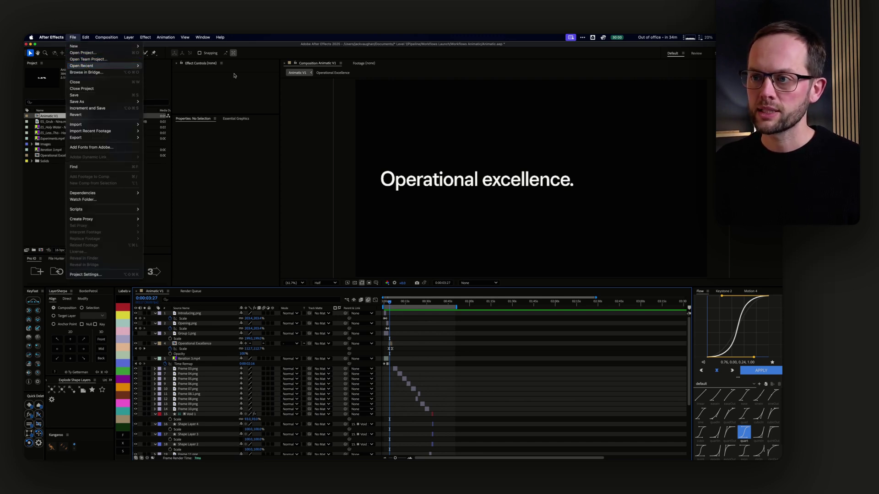
click(81, 89)
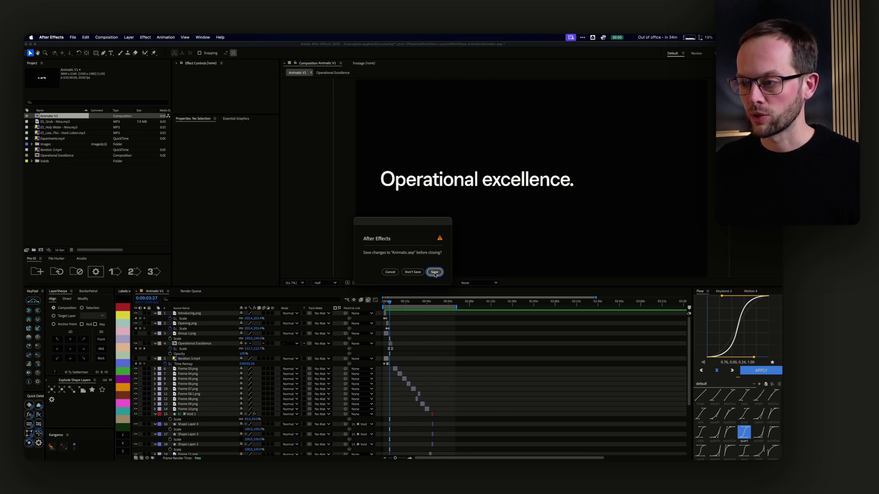
click(413, 273)
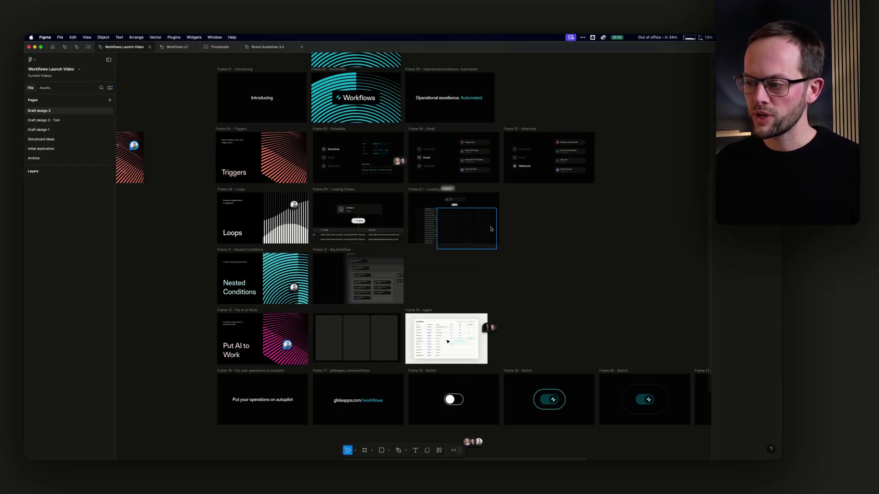
Pan and zoom across the Draft design 3 storyboard from the Introducing frame to the Switch frames.
scroll(492, 229, up, 4)
click(302, 126)
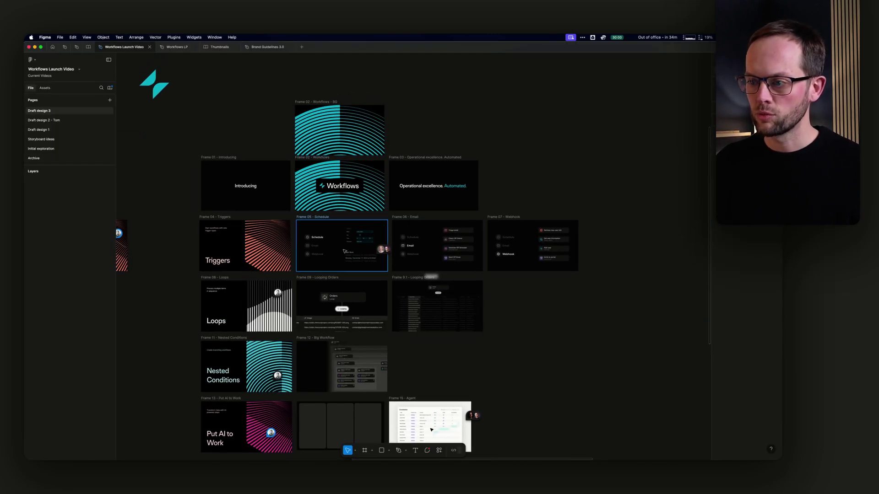
scroll(345, 252, up, 5)
scroll(393, 266, down, 4)
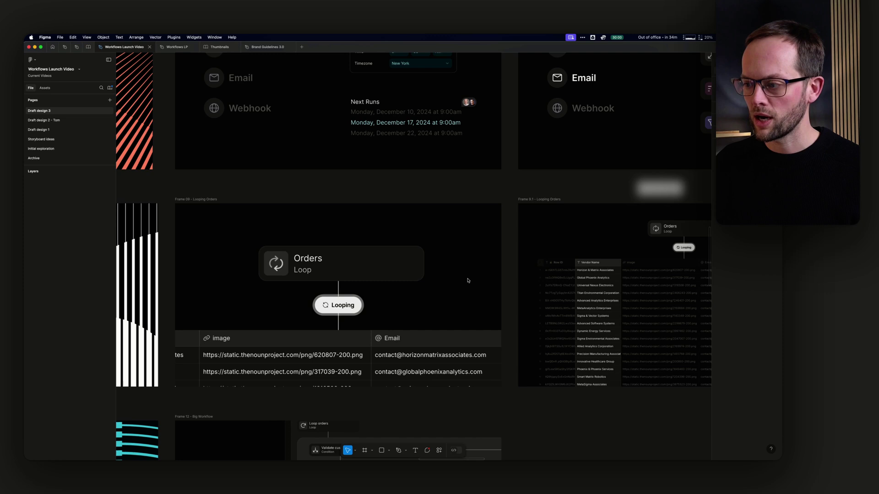
scroll(467, 281, right, 5)
scroll(521, 292, right, 8)
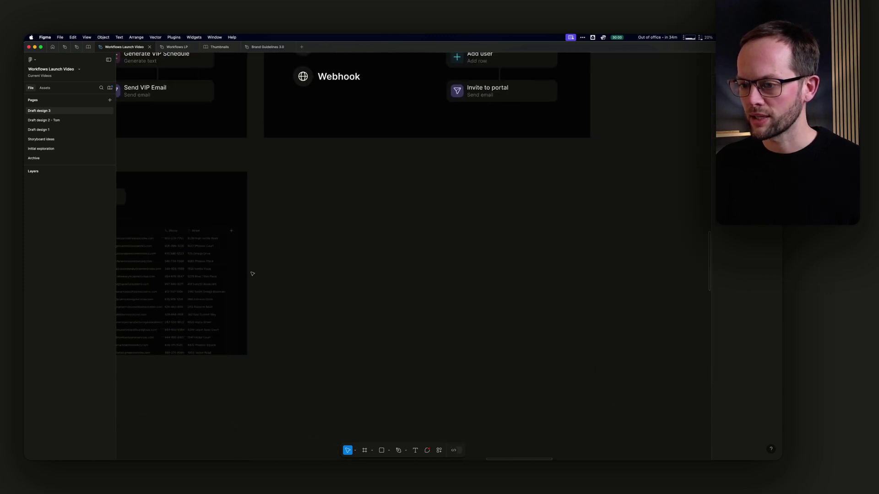
scroll(253, 274, down, 5)
scroll(320, 258, left, 5)
scroll(320, 257, down, 4)
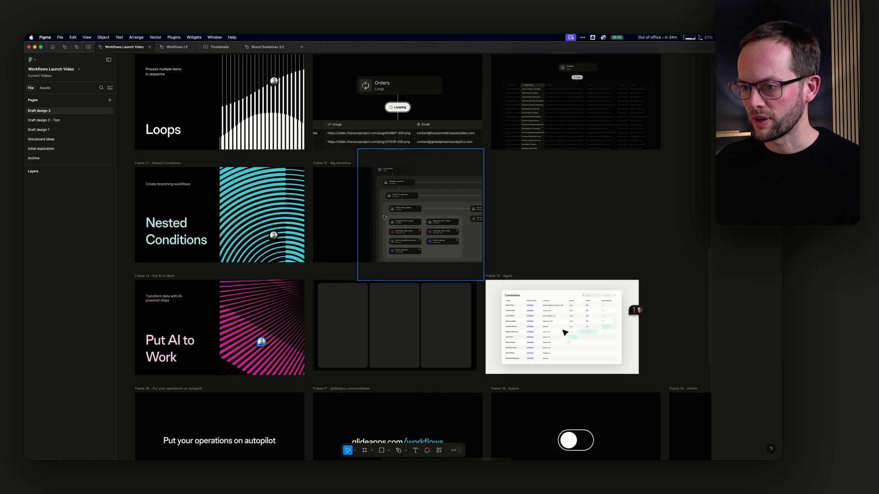
scroll(384, 215, up, 5)
scroll(375, 333, up, 3)
scroll(374, 333, up, 3)
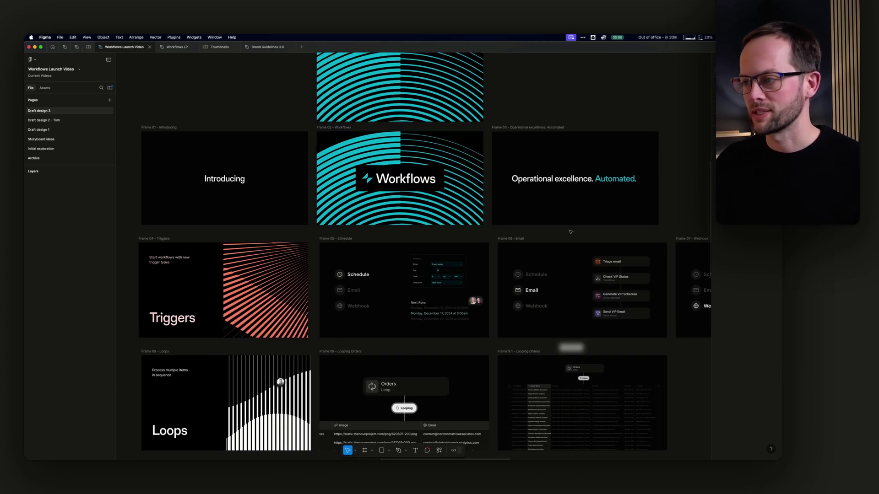
scroll(391, 152, up, 2)
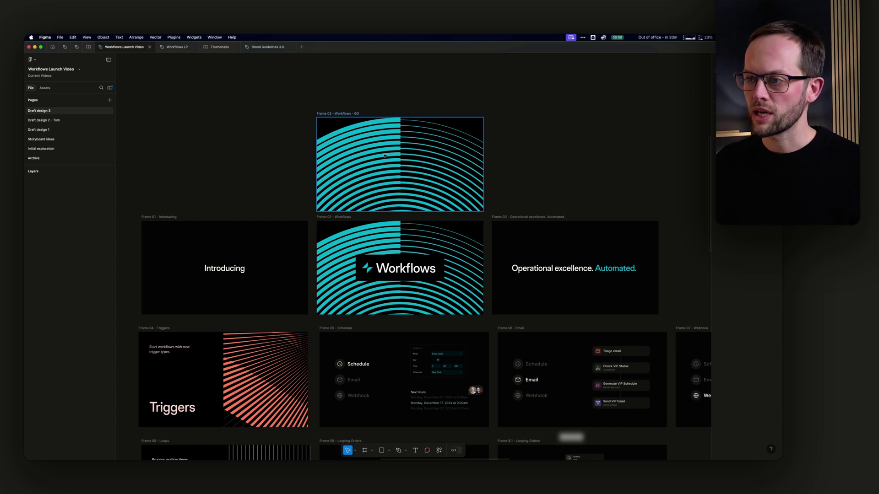
scroll(391, 153, up, 3)
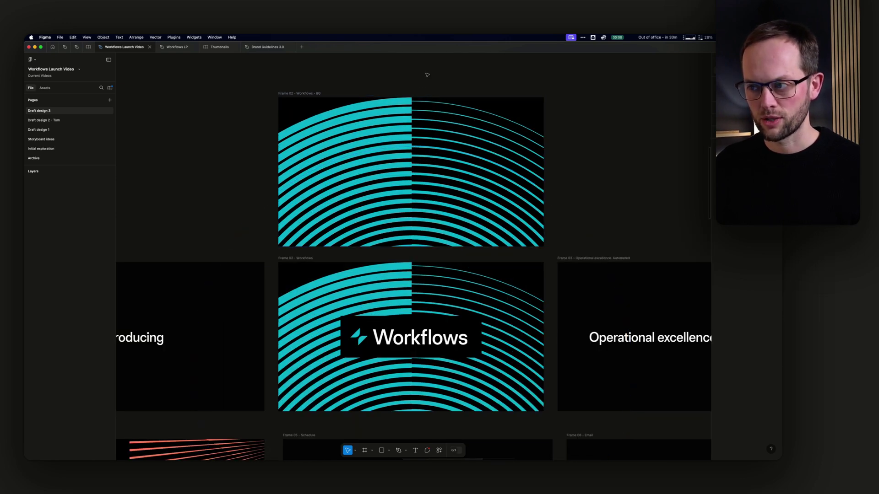
scroll(427, 75, down, 3)
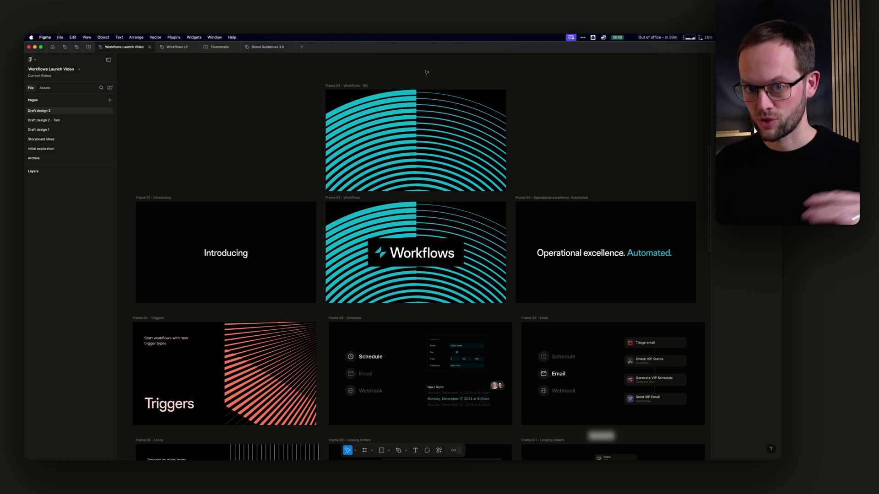
scroll(423, 242, down, 5)
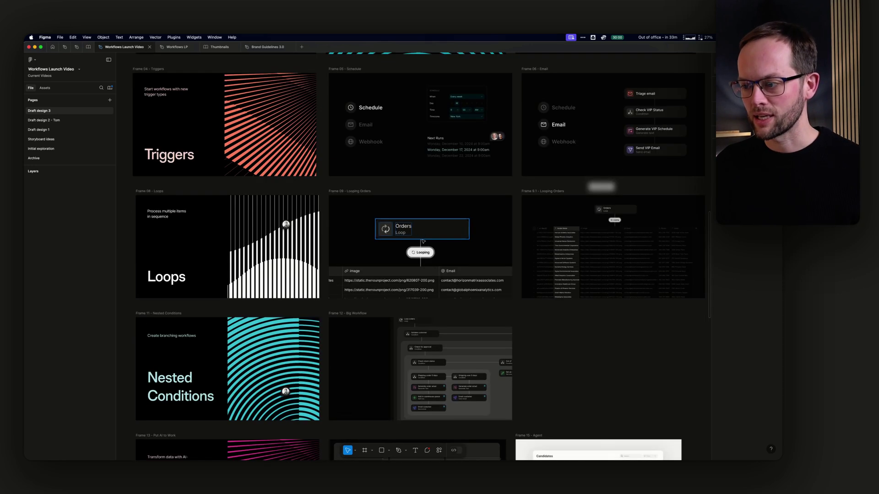
scroll(423, 242, down, 6)
scroll(393, 298, right, 8)
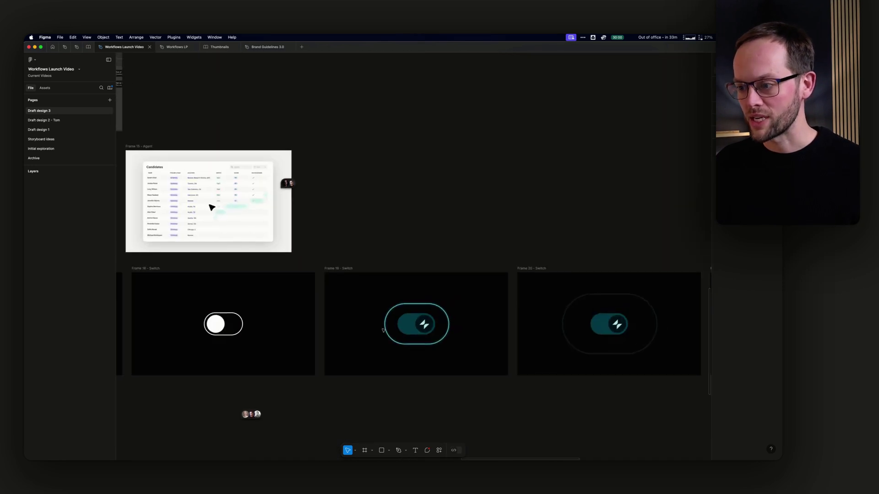
scroll(383, 330, right, 3)
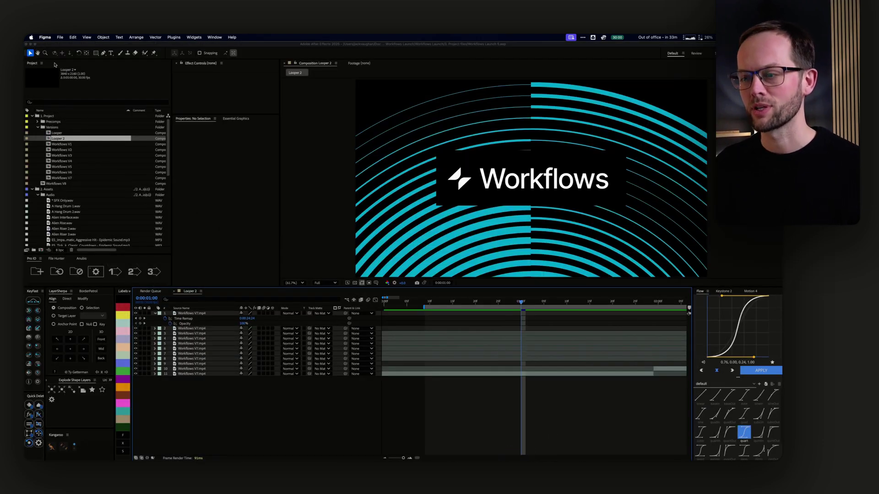
Open Workflows V7 with all layers collapsed and move the playhead to 0:00:15:12.
click(252, 402)
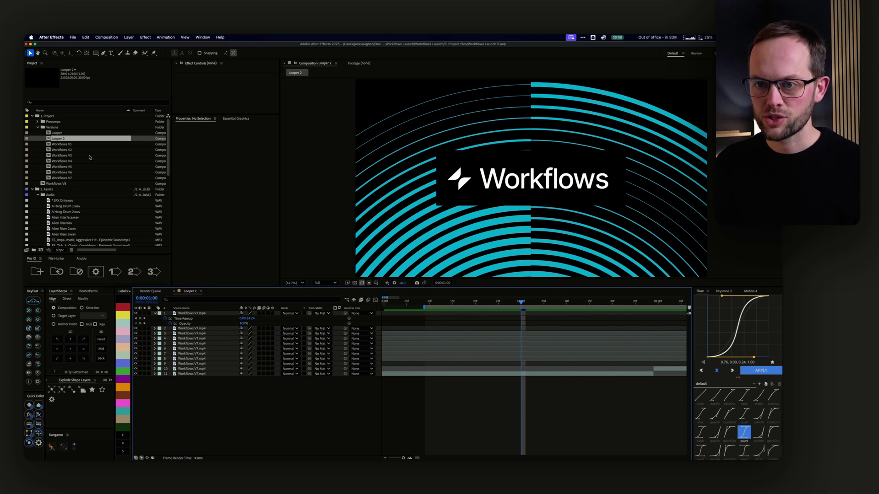
double_click(89, 178)
key(super+a)
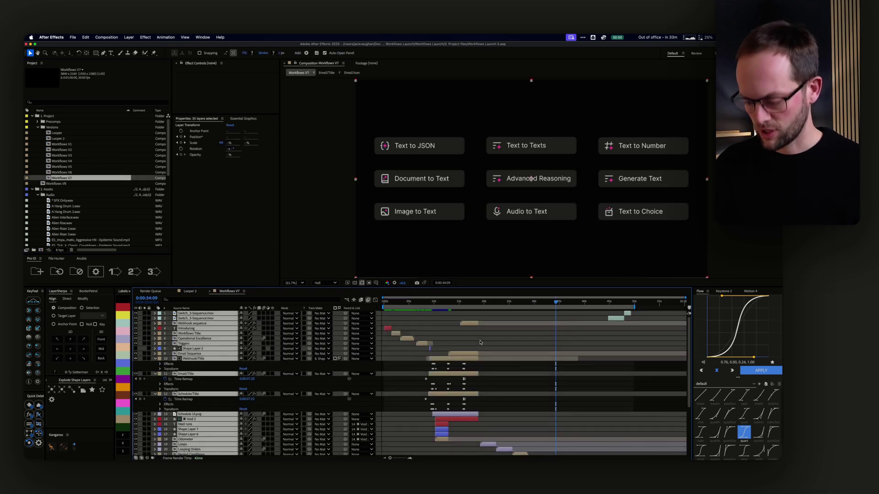
key(super+grave)
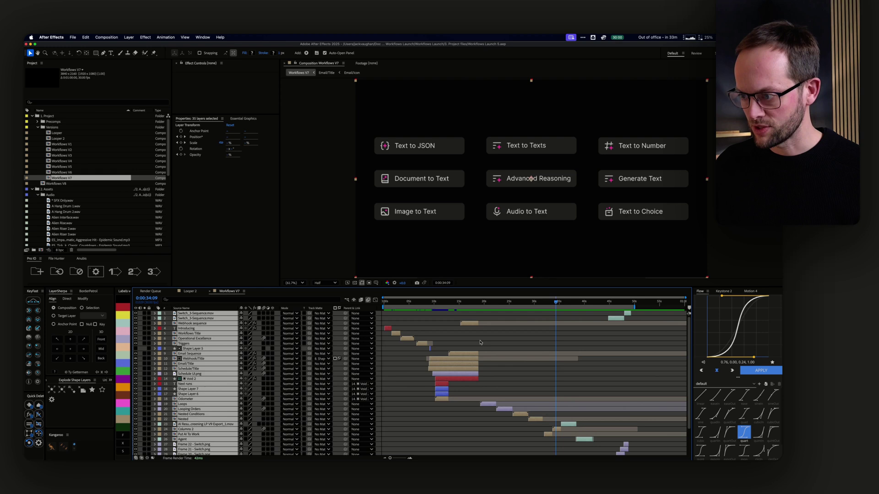
key(super+shift+a)
scroll(481, 343, down, 1)
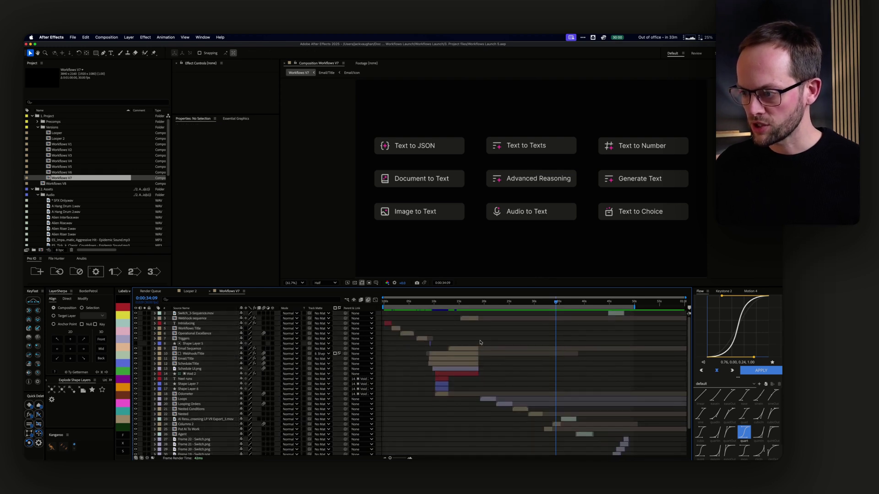
scroll(481, 343, down, 1)
drag(460, 303, 461, 303)
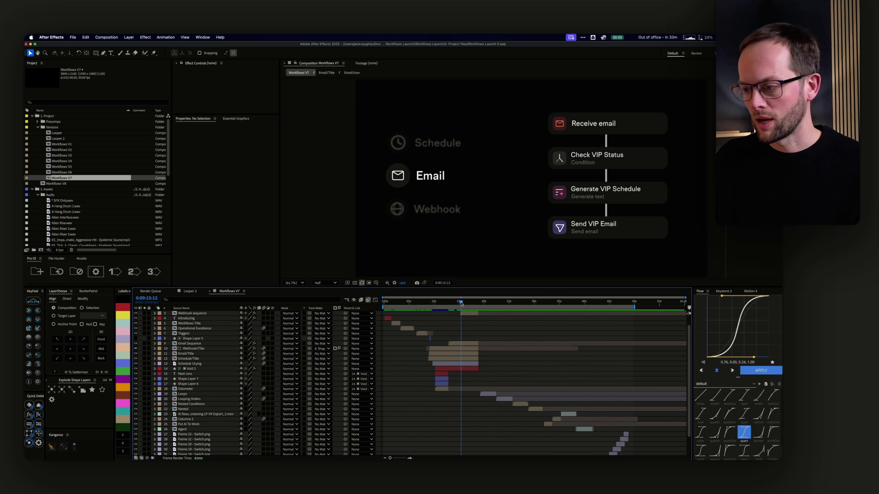
Open the Webhook sequence precomp and scrub through its card and line animation.
double_click(466, 315)
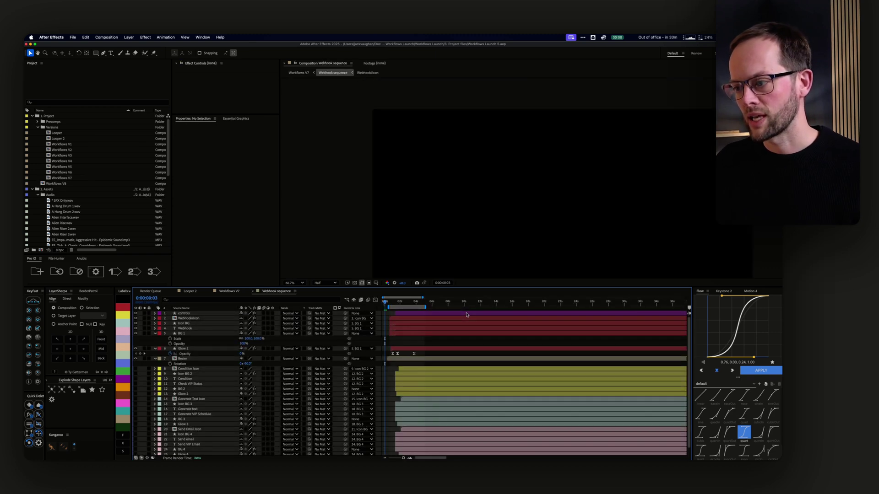
drag(391, 304, 396, 304)
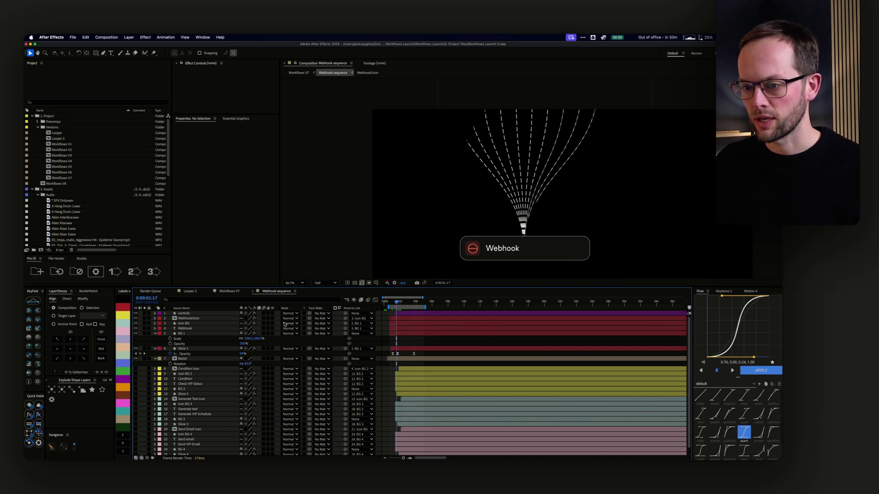
scroll(205, 324, down, 1)
Inspect Shape Layer 1's effect settings in the Bezier precomp, then return to Webhook sequence.
double_click(192, 354)
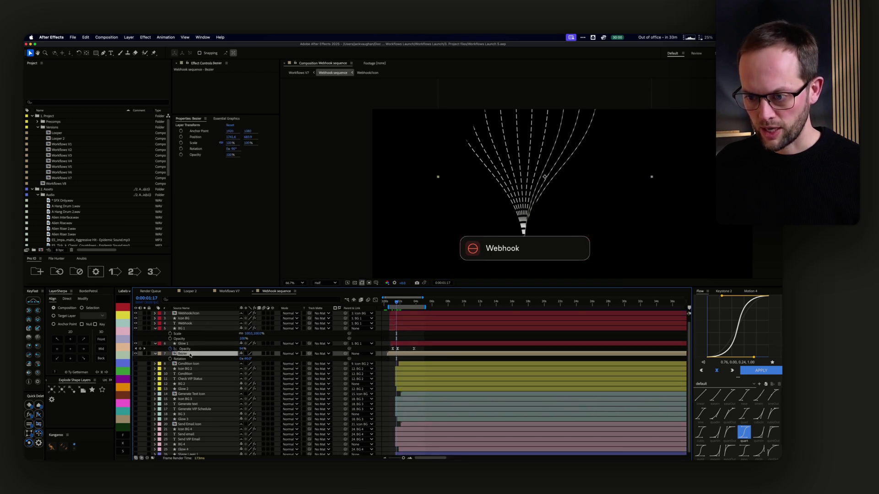
click(198, 324)
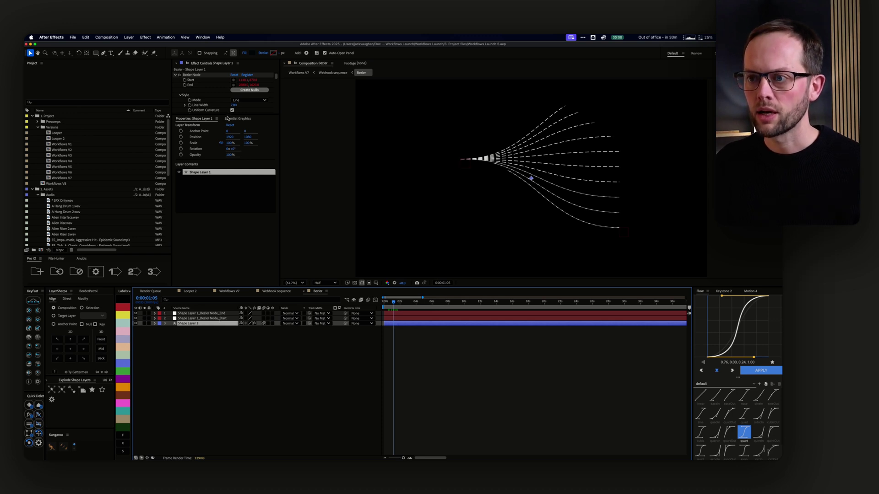
drag(226, 114, 227, 153)
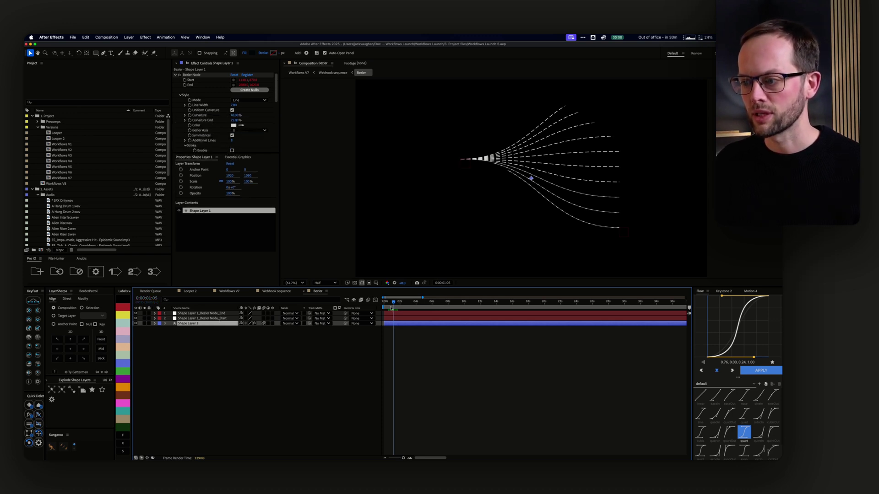
drag(392, 308, 394, 306)
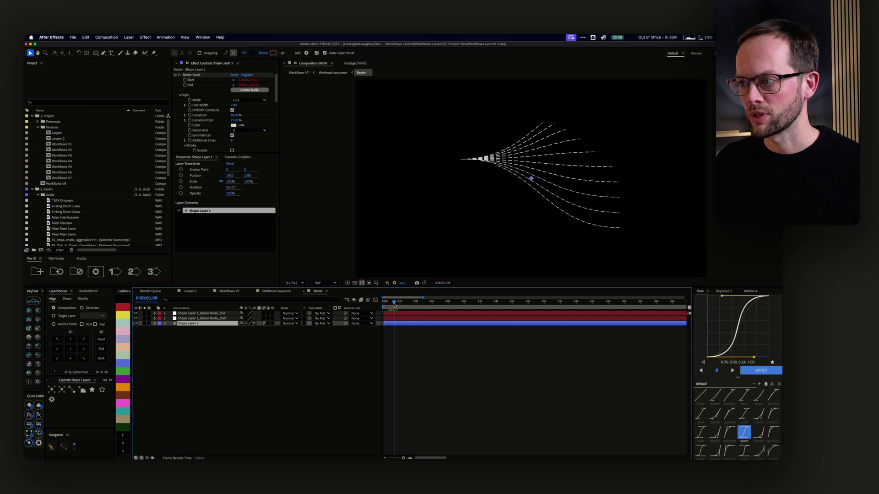
click(279, 292)
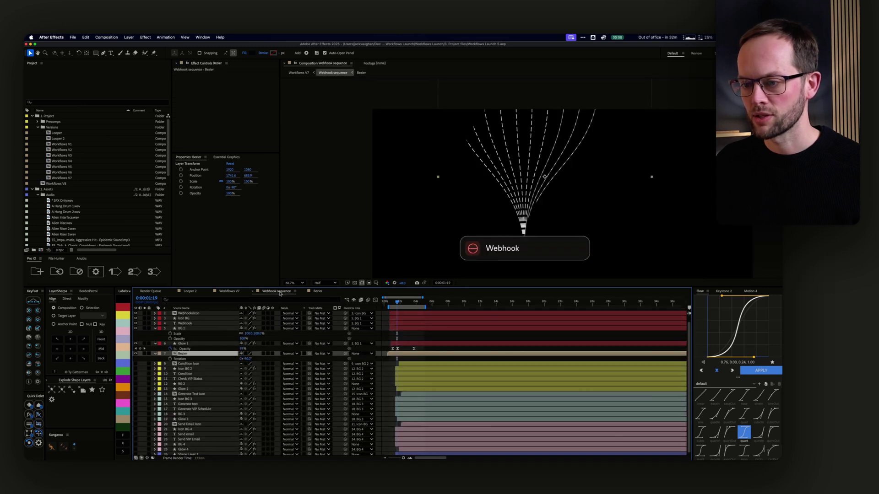
Return to the Workflows V7 timeline and scrub forward to the Loops title at 0:00:21:22.
click(227, 291)
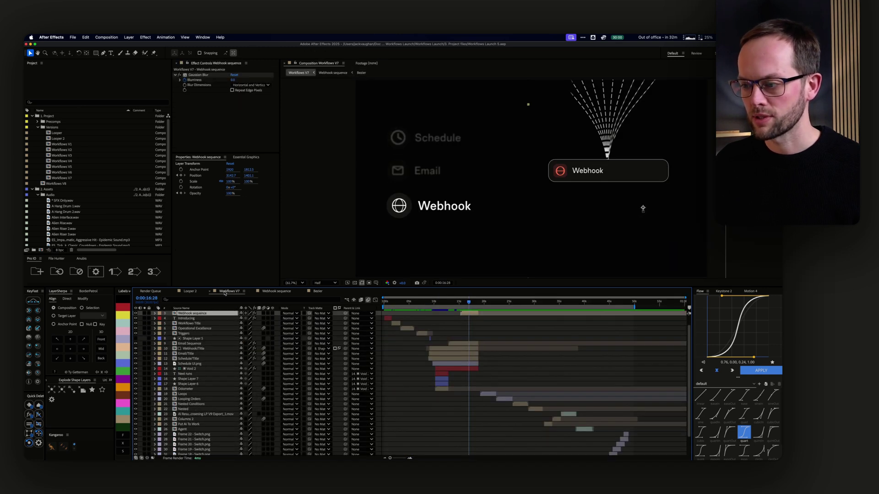
drag(468, 304, 494, 305)
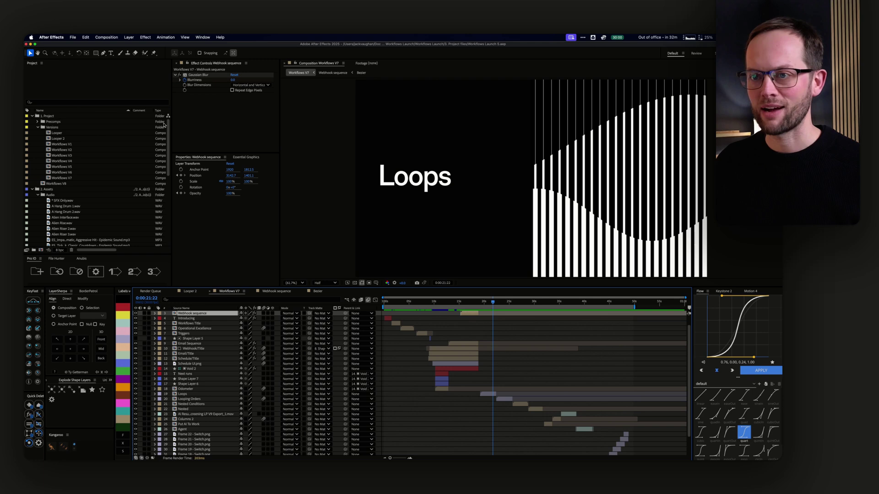
Minimize After Effects and open the portfolio site's Podcast page in Arc.
click(30, 45)
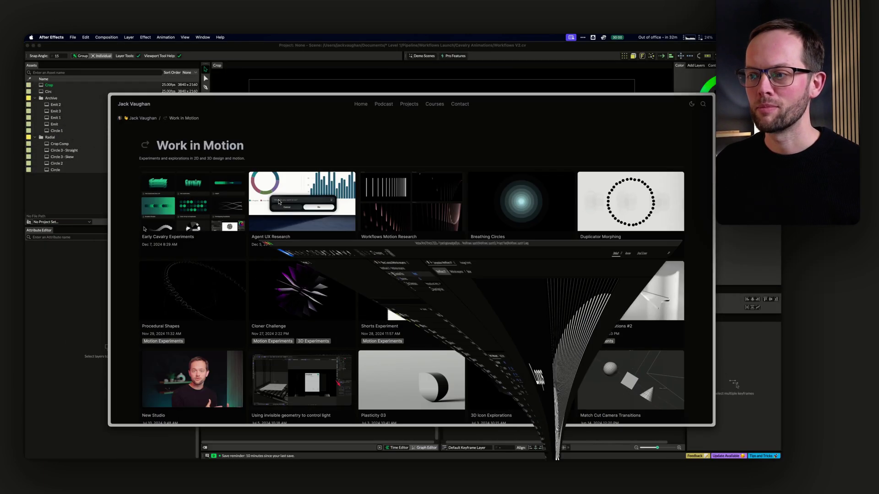
click(376, 146)
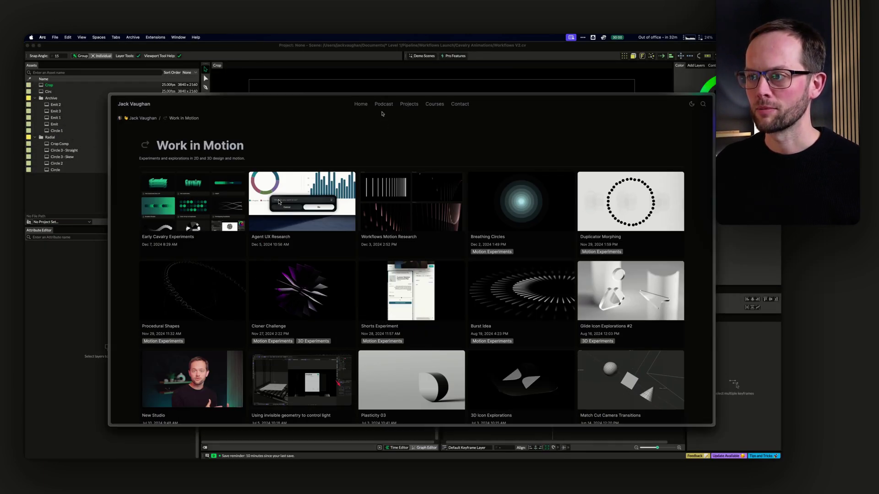
click(384, 105)
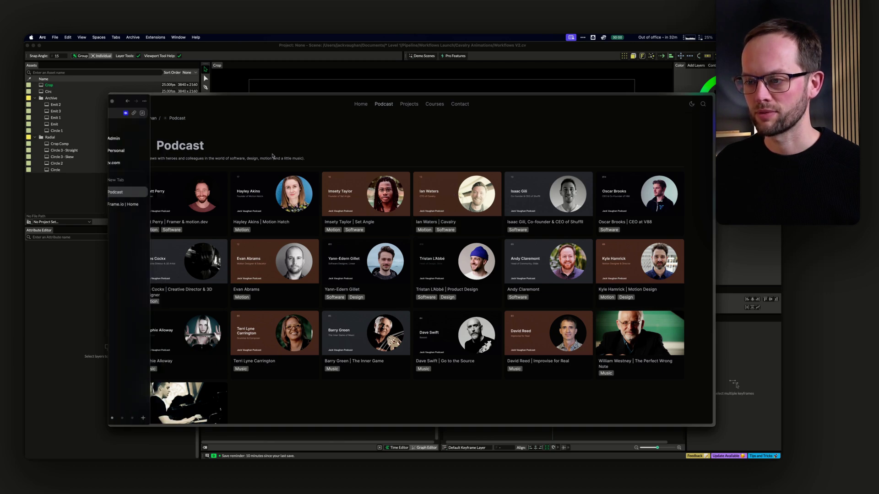
Bring Cavalry forward, scrub the ring animation to frame 21 and select the Circ layer.
click(79, 192)
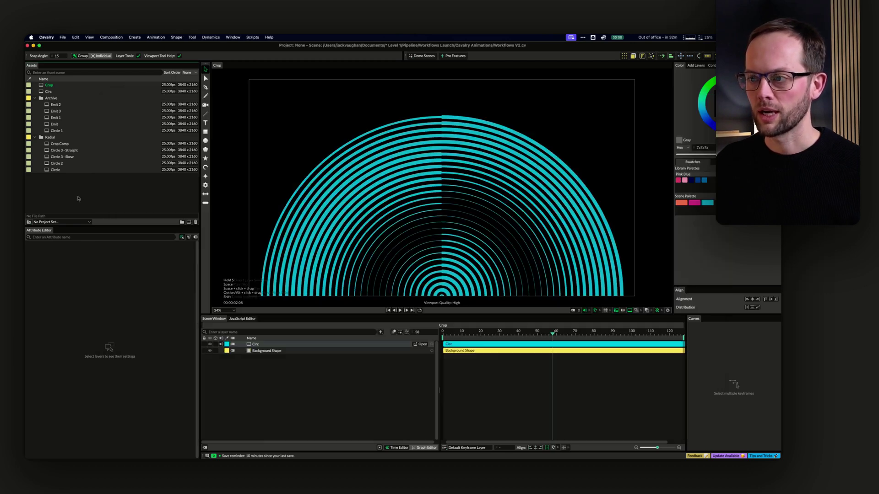
drag(443, 333, 496, 333)
click(300, 347)
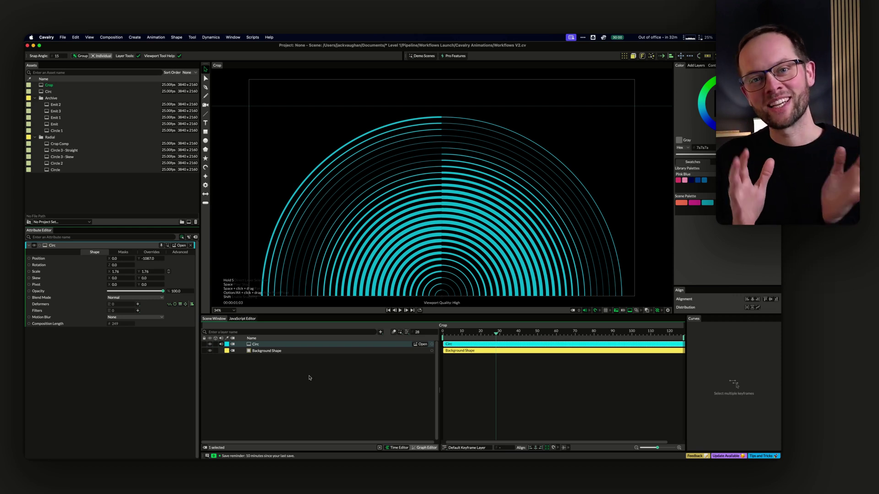
click(309, 378)
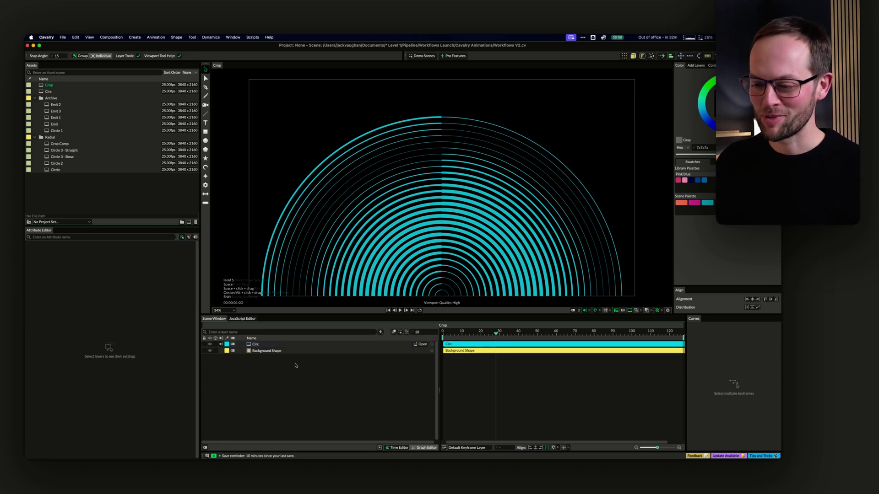
click(273, 344)
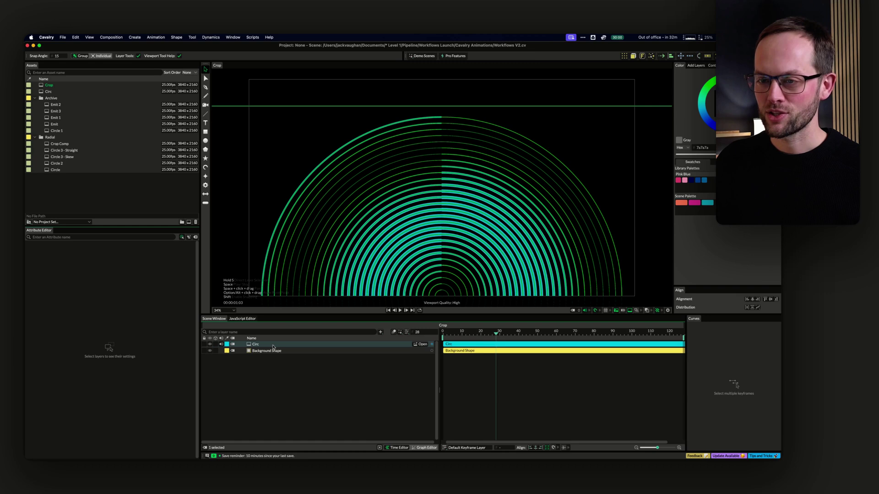
Open the Circ composition and expand the Circle 2 and Circle 1 groups.
double_click(62, 92)
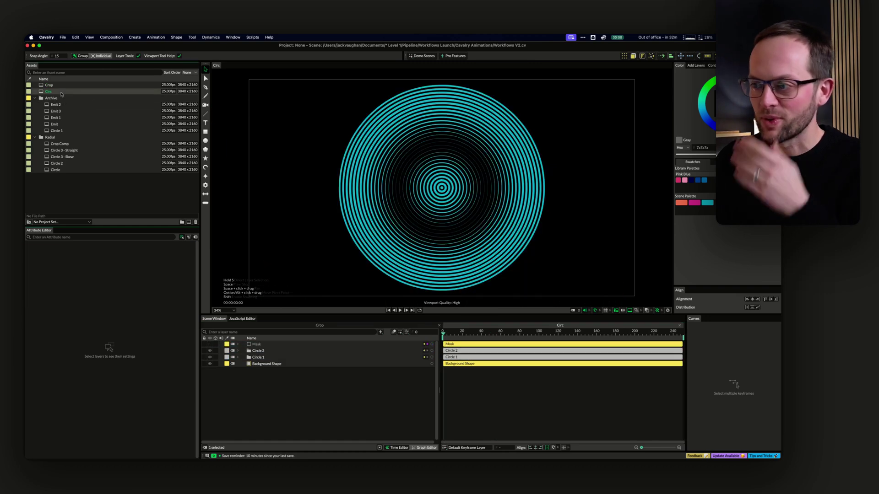
click(238, 351)
click(238, 383)
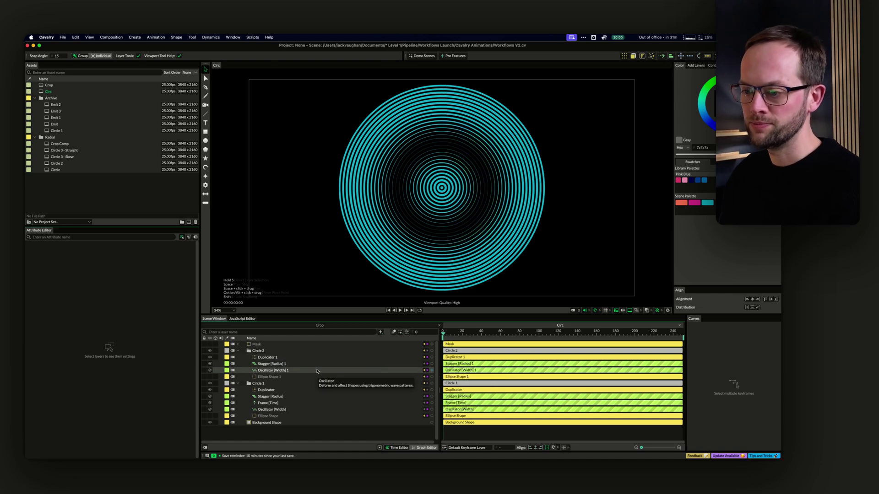
click(255, 378)
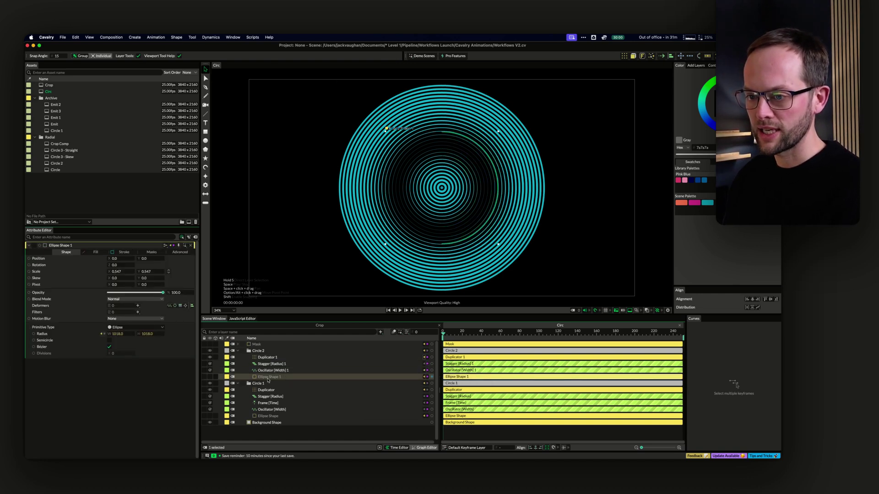
right_click(262, 380)
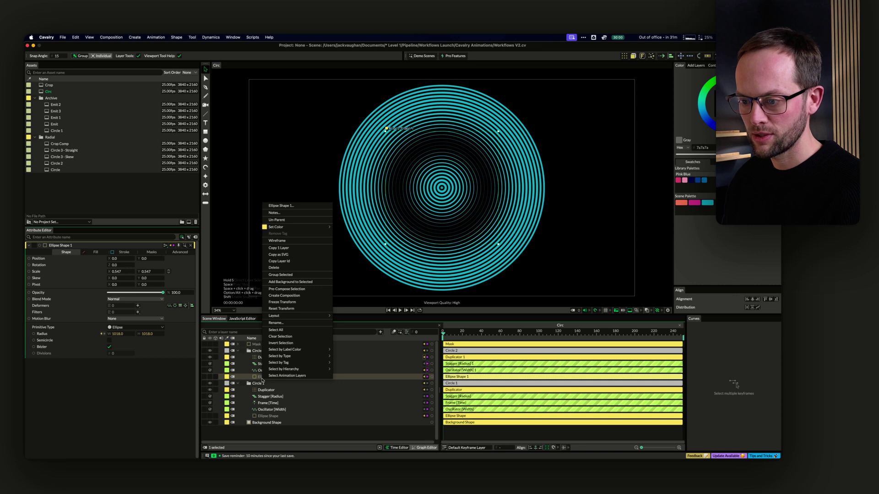
key(Escape)
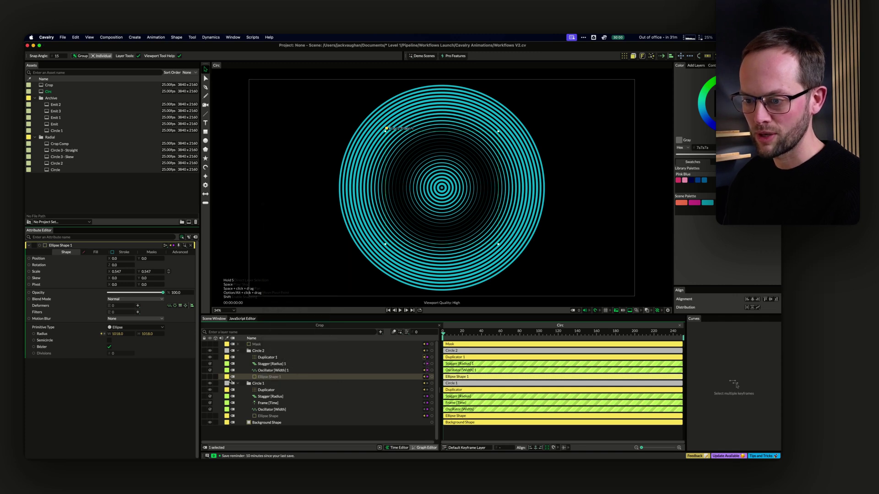
click(210, 376)
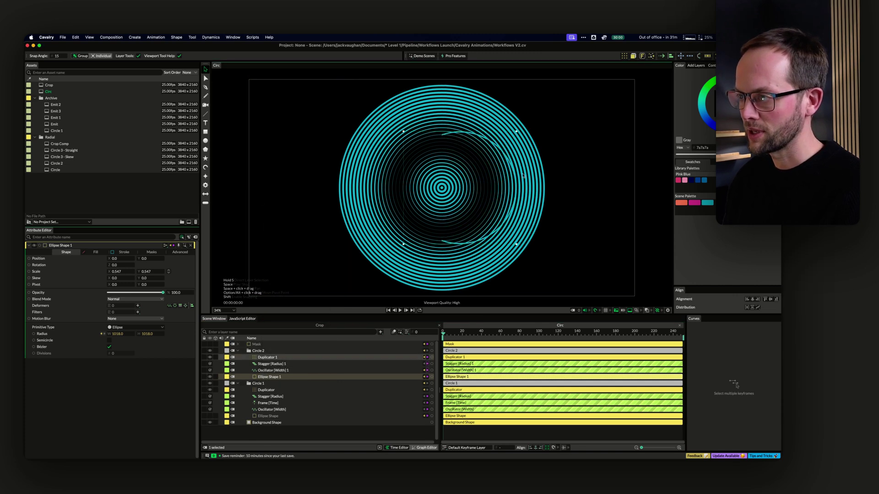
drag(488, 179, 603, 162)
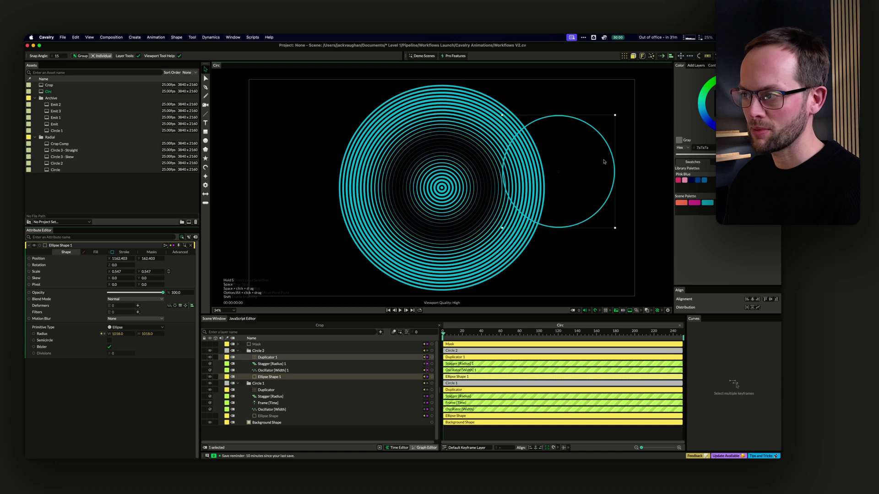
key(cmd+z)
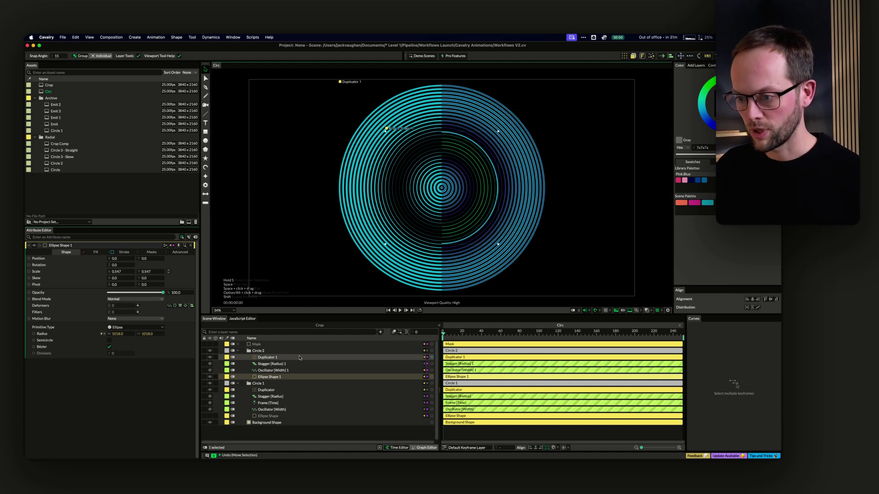
click(489, 432)
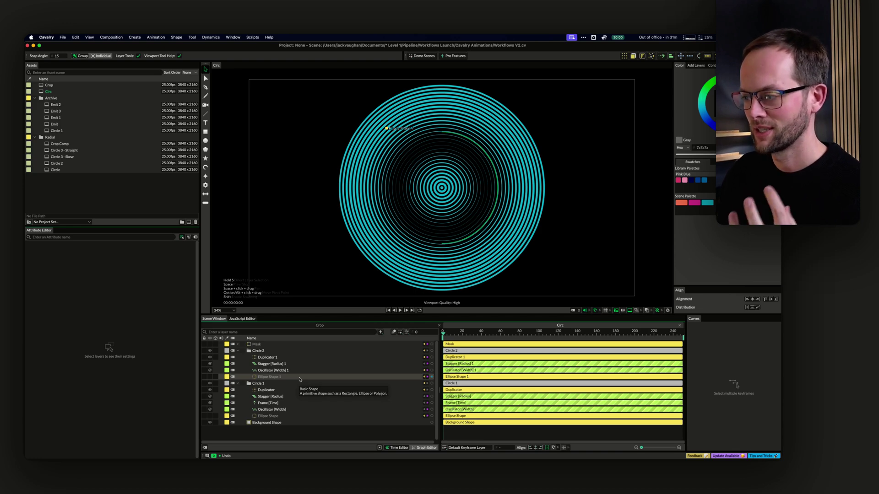
Hide Circle 1's rings and try 22 Duplicator 1 rings before reverting to 30.
click(274, 370)
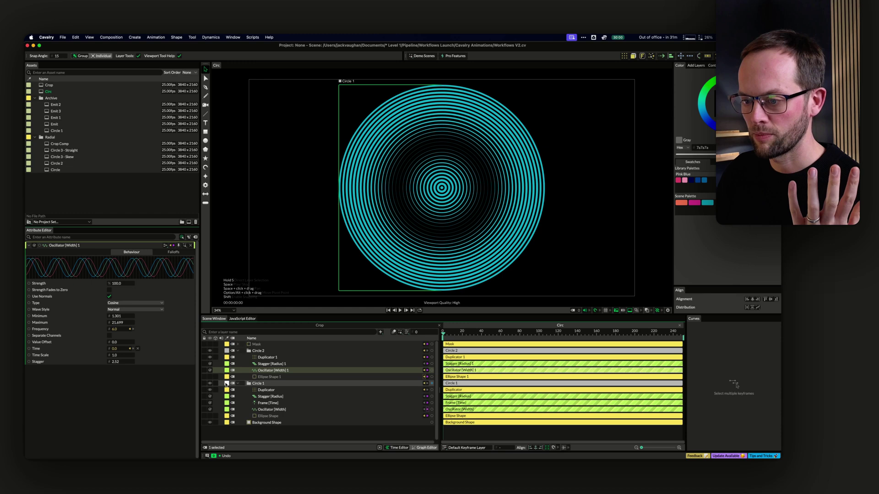
click(209, 383)
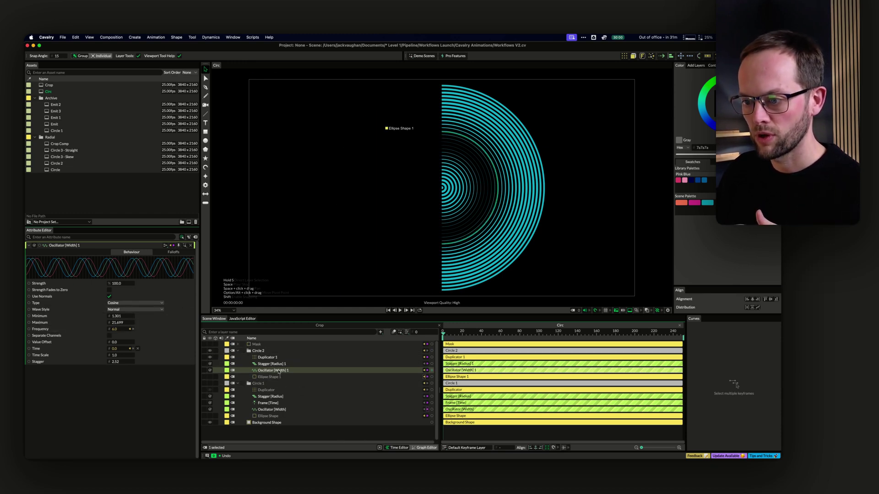
click(267, 357)
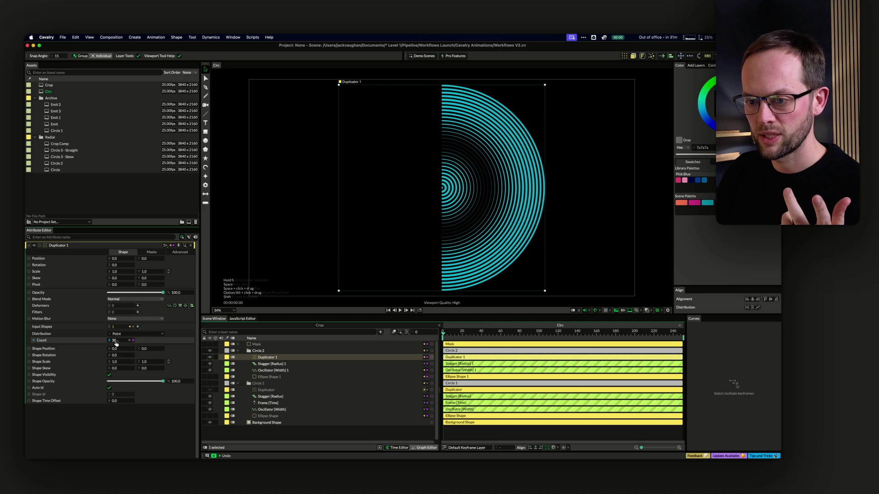
drag(114, 341, 114, 363)
key(super+z)
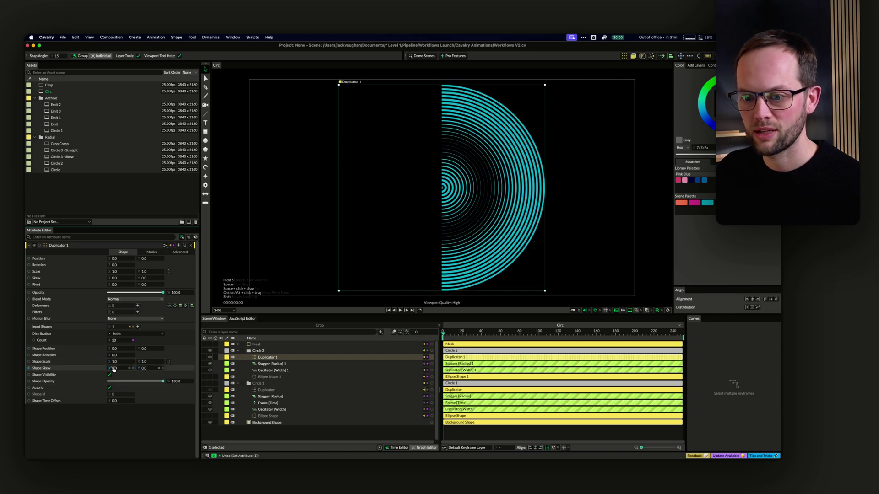
Inspect Stagger [Radius] 1, then show Ellipse Shape 1's stroke settings.
click(277, 364)
key(Up)
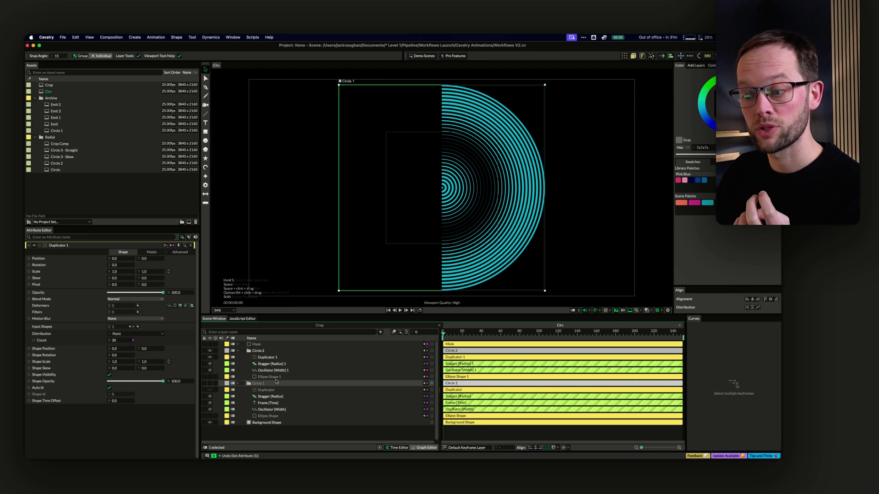
click(268, 376)
click(124, 252)
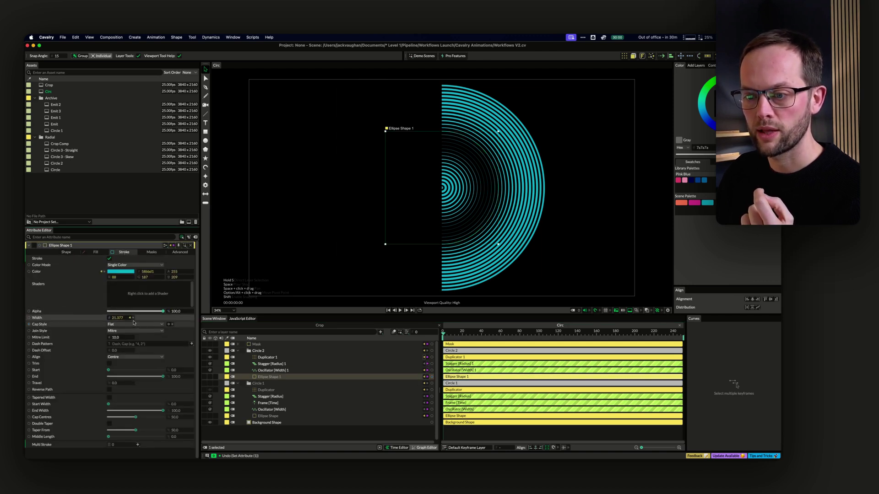
Jump to Oscillator [Width] 1, scrub to frame 42, view Stagger [Radius] 1 and play the rings.
mouse_move(131, 319)
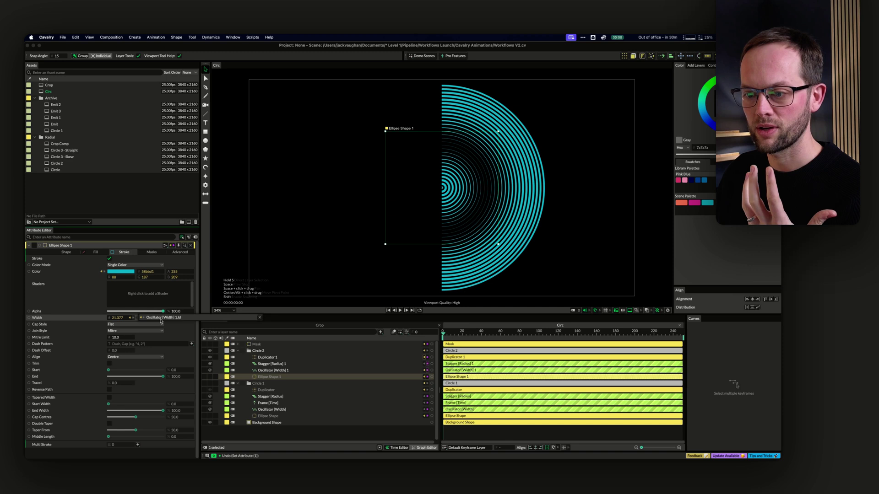
click(266, 371)
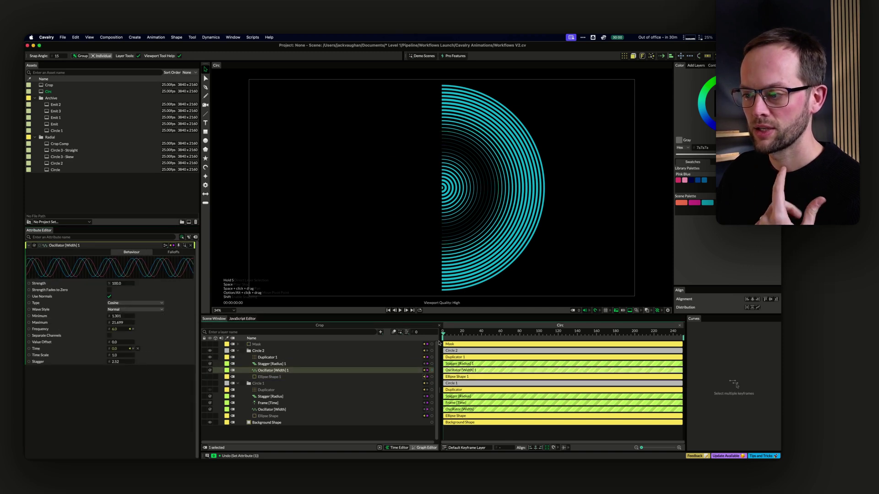
drag(443, 336, 481, 333)
click(275, 365)
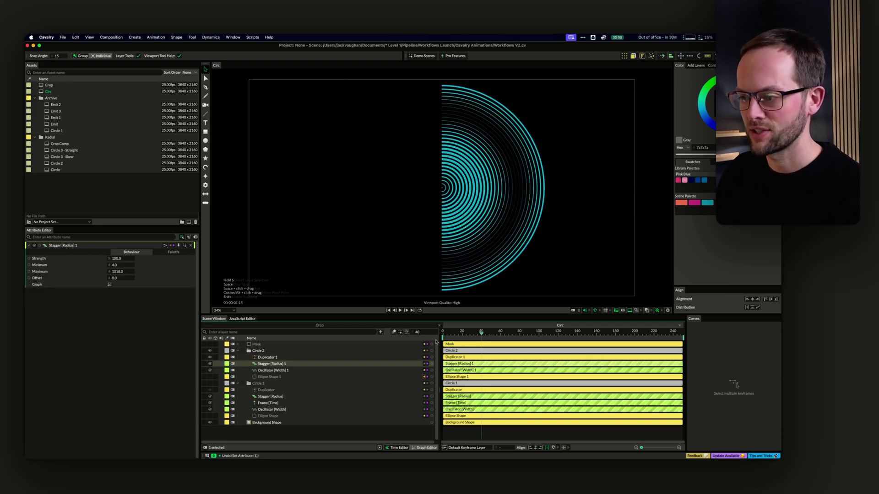
key(space)
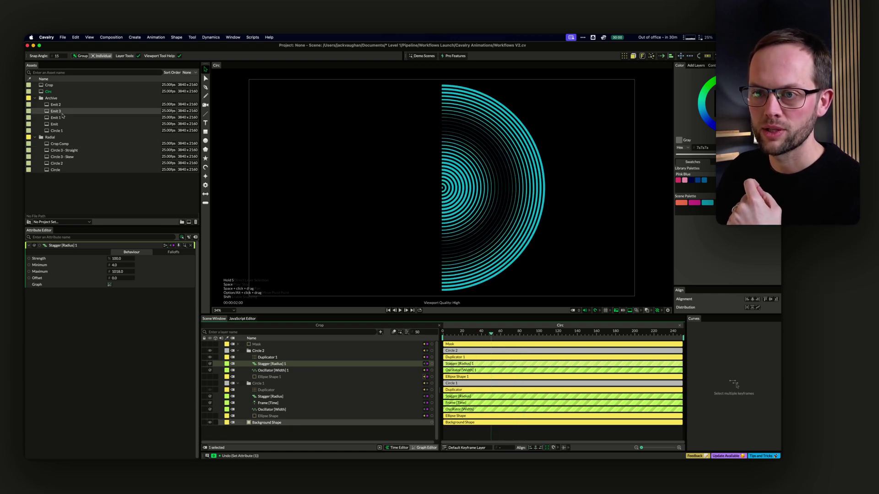
Preview Emit 3, Emit 2 and a playing Crop Comp, then open and scrub Circle 3 - Skew.
double_click(63, 113)
double_click(56, 105)
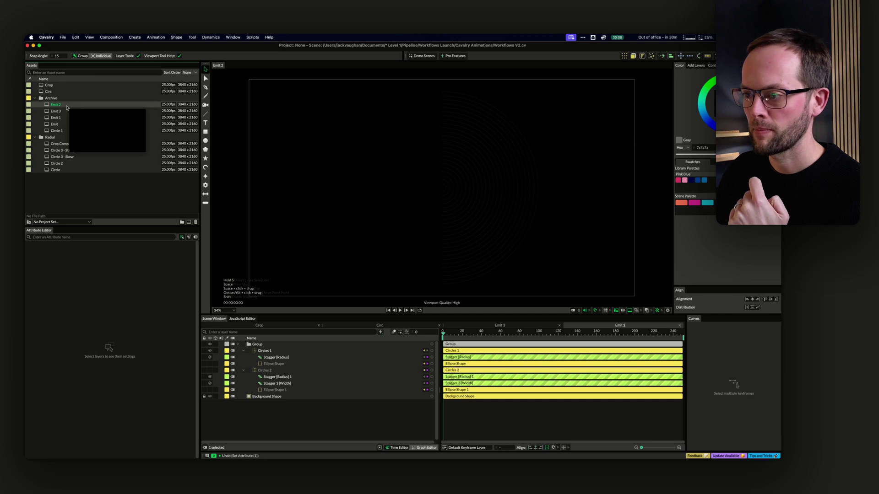
double_click(129, 157)
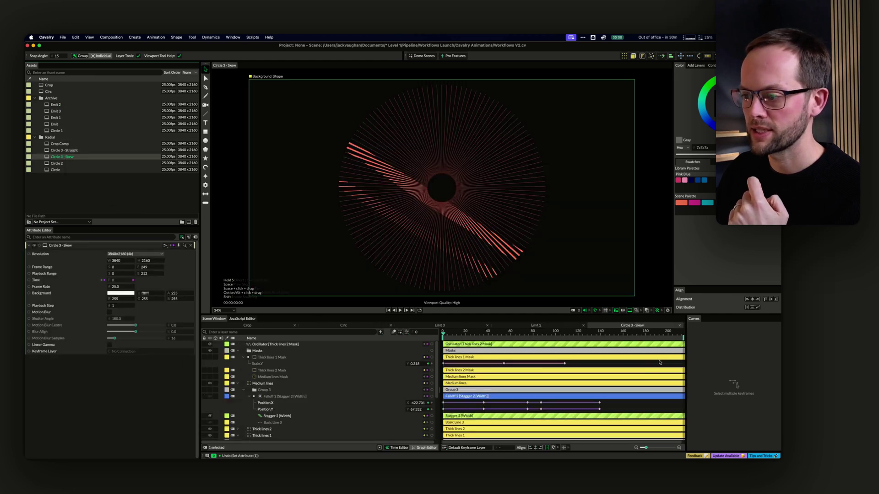
double_click(109, 143)
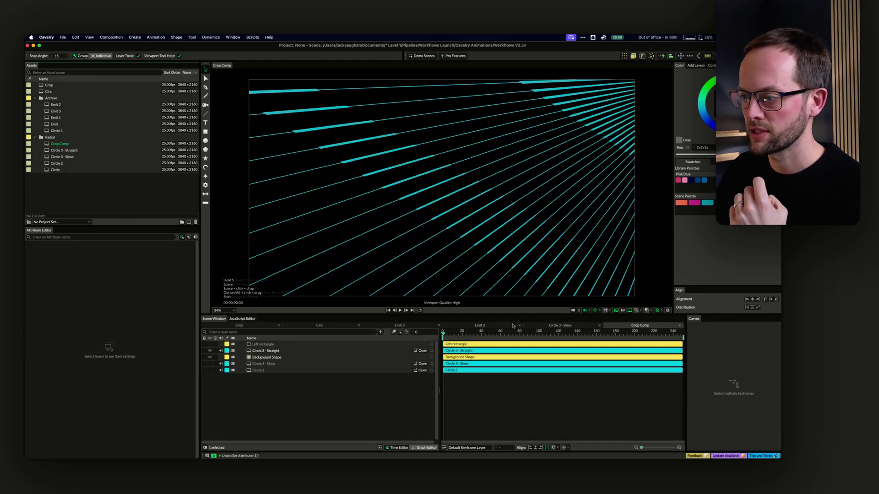
key(space)
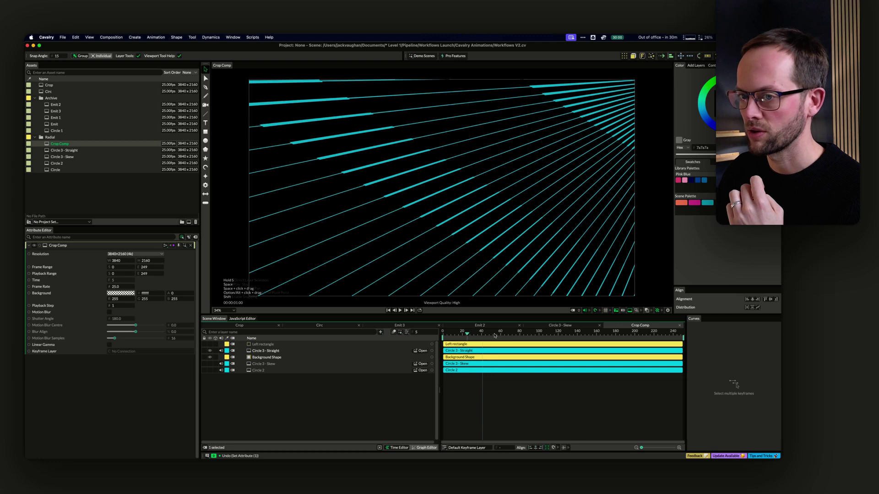
double_click(79, 158)
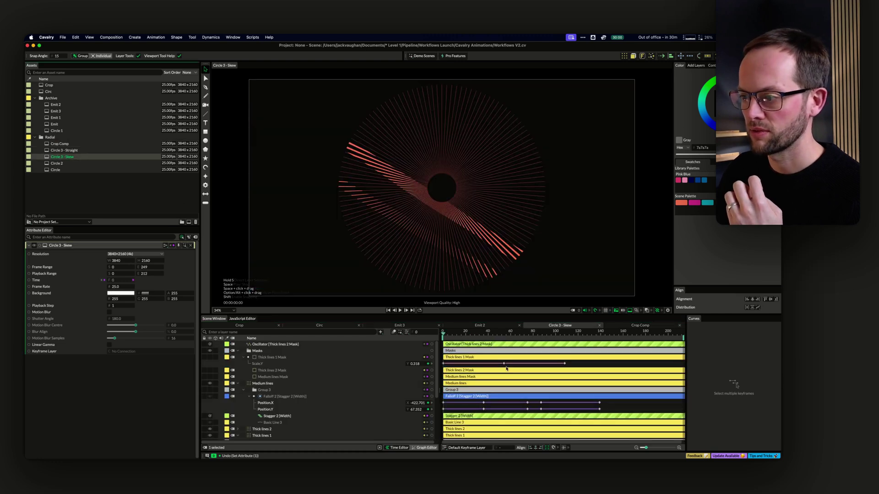
mouse_move(455, 334)
mouse_down()
mouse_move(564, 340)
mouse_move(453, 337)
mouse_up()
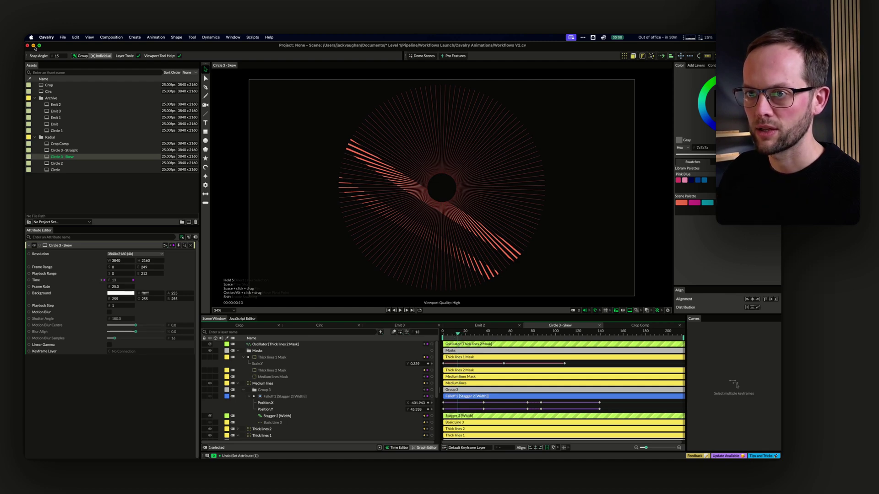
Switch to Cinema 4D's Switch 3 scene, deselect Floor.1, render in Redshift and scrub to frame 117.
click(33, 45)
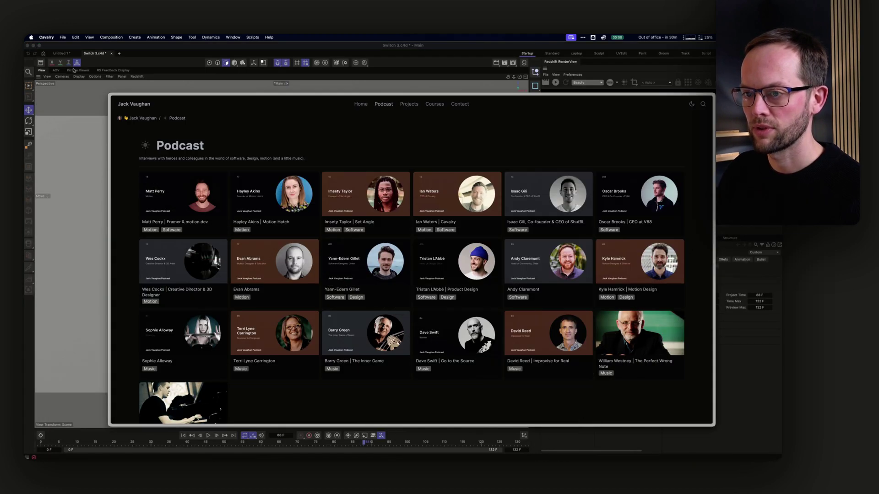
click(64, 140)
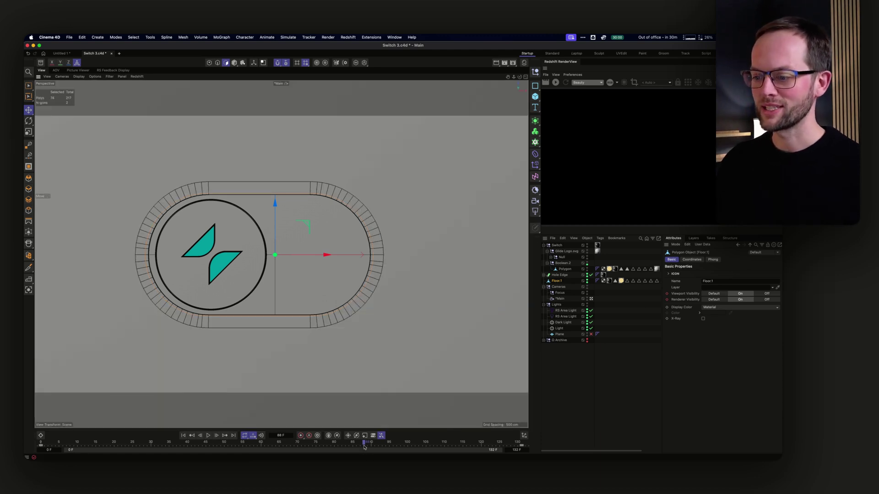
drag(365, 447, 434, 449)
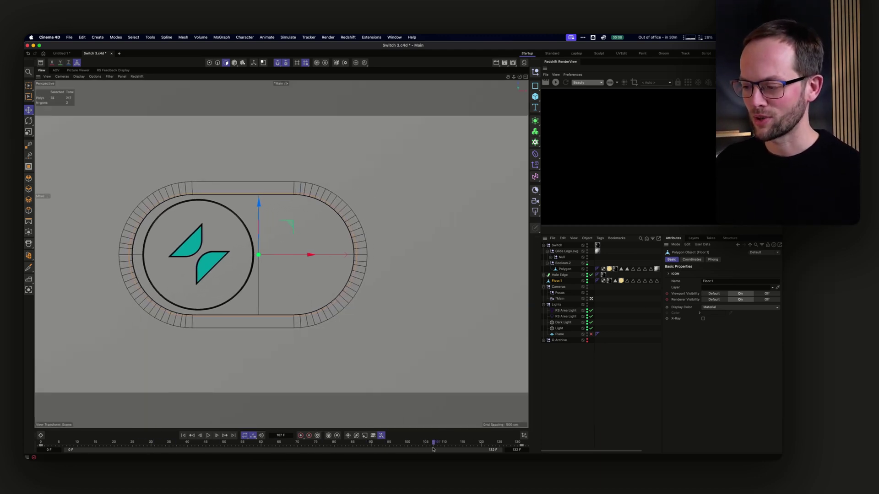
click(572, 393)
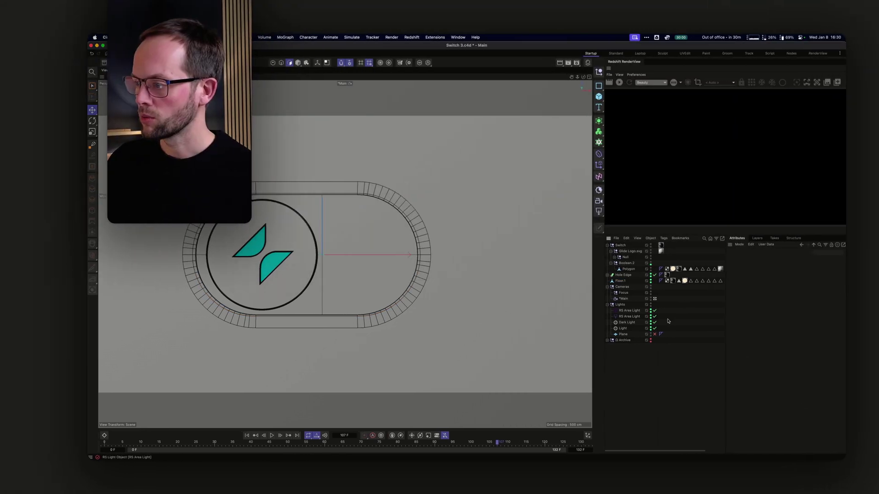
click(629, 82)
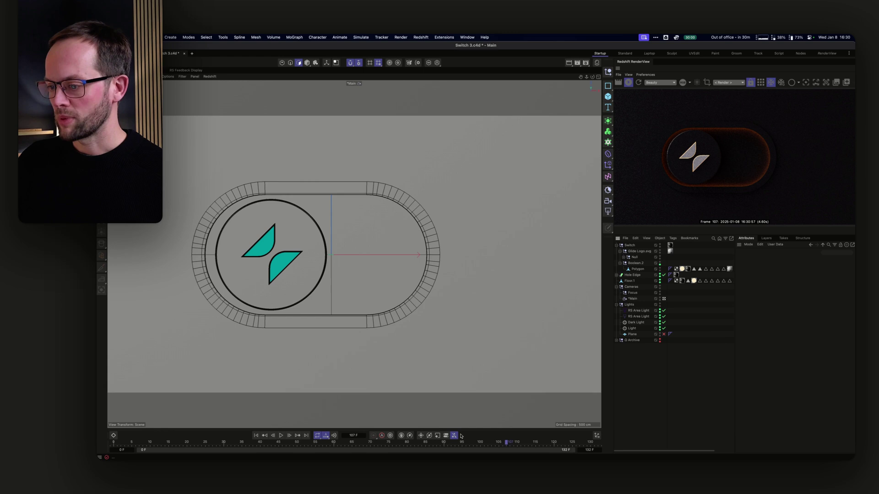
mouse_move(517, 442)
mouse_down()
mouse_move(549, 443)
mouse_move(520, 443)
mouse_up()
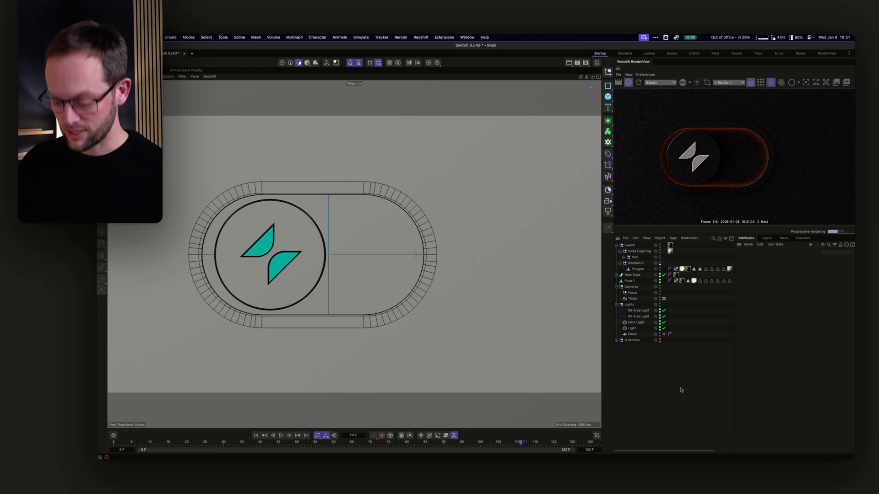
Launch Arc and open the 10 hours of Knob // 02 // Turn Me On YouTube video.
key(alt+space)
text(ar)
key(Return)
key(super+t)
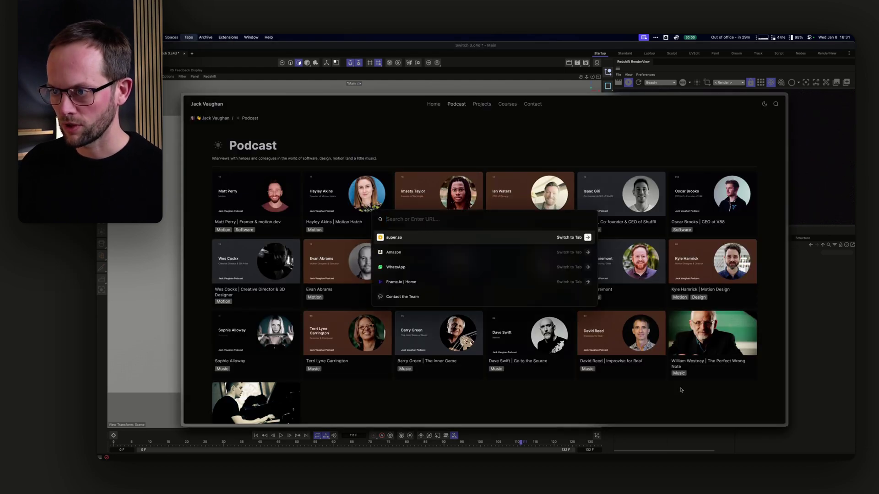
text(benfryc)
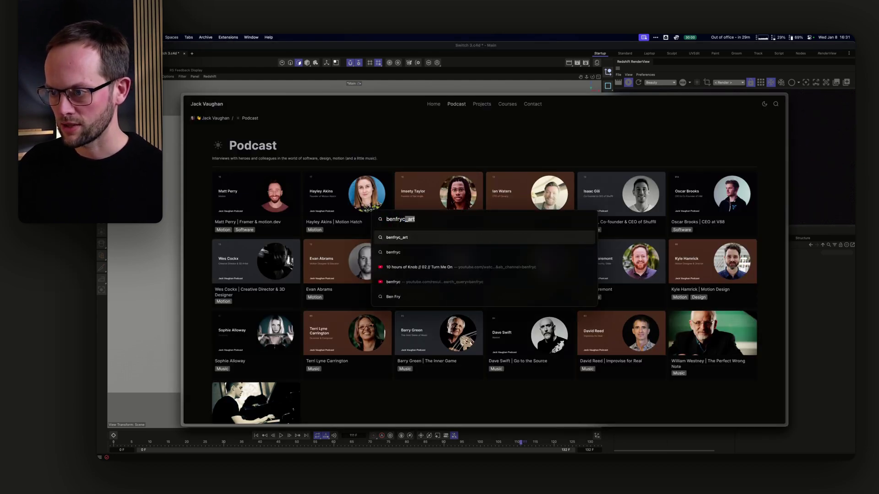
key(Down)
key(Down)
key(Return)
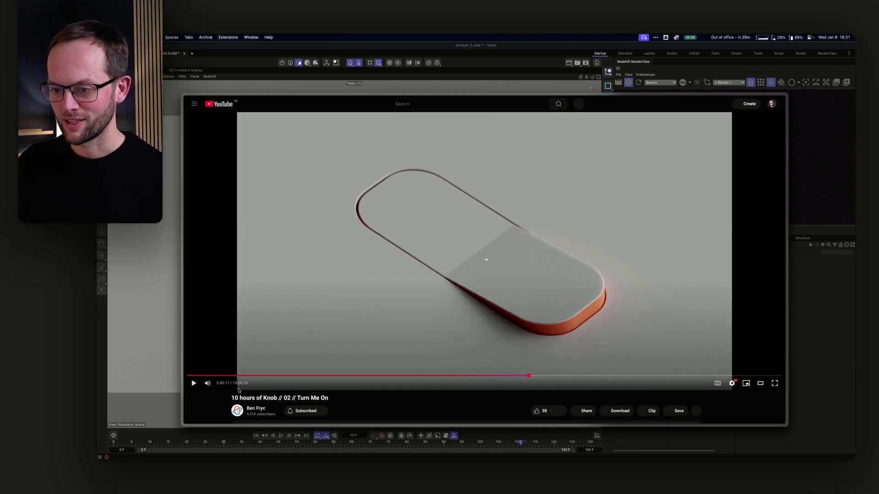
Play the reference video, pause it on the glowing knob, and return to Cinema 4D.
scroll(224, 397, down, 2)
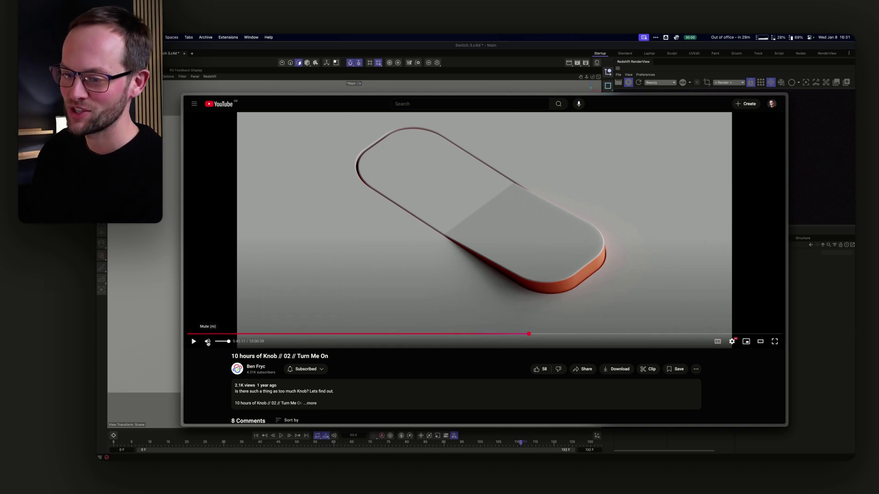
click(265, 268)
scroll(426, 385, up, 2)
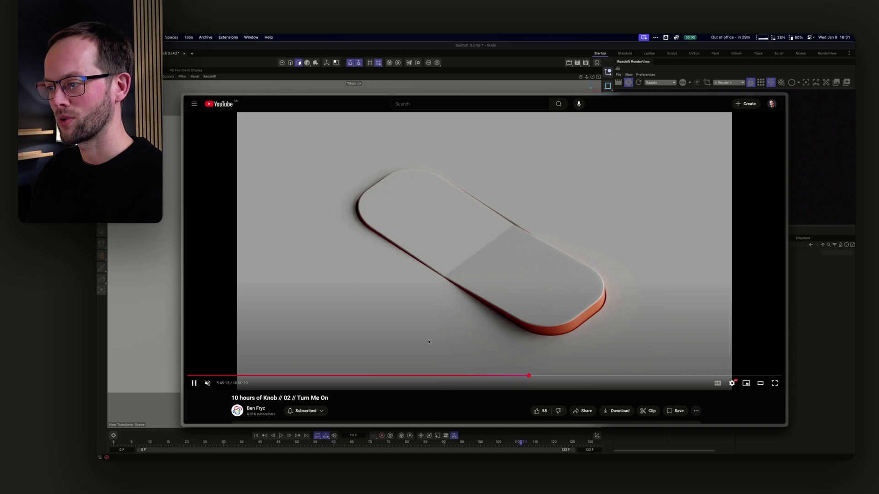
click(429, 342)
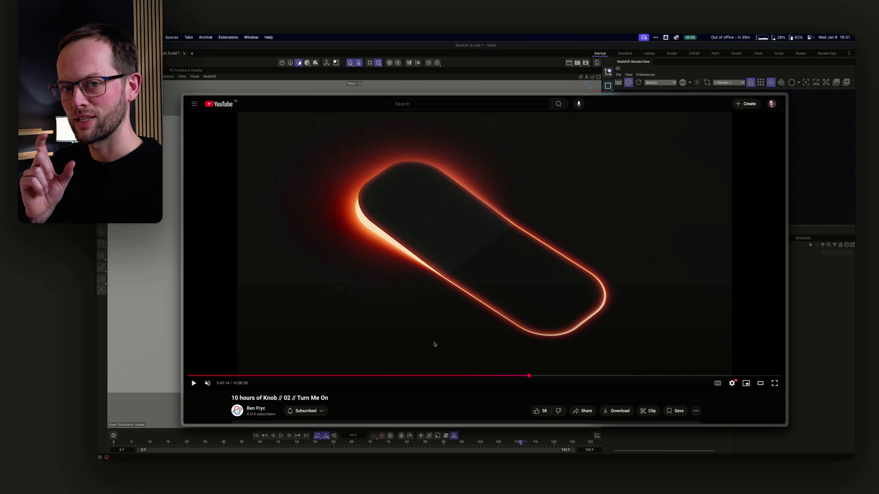
click(515, 49)
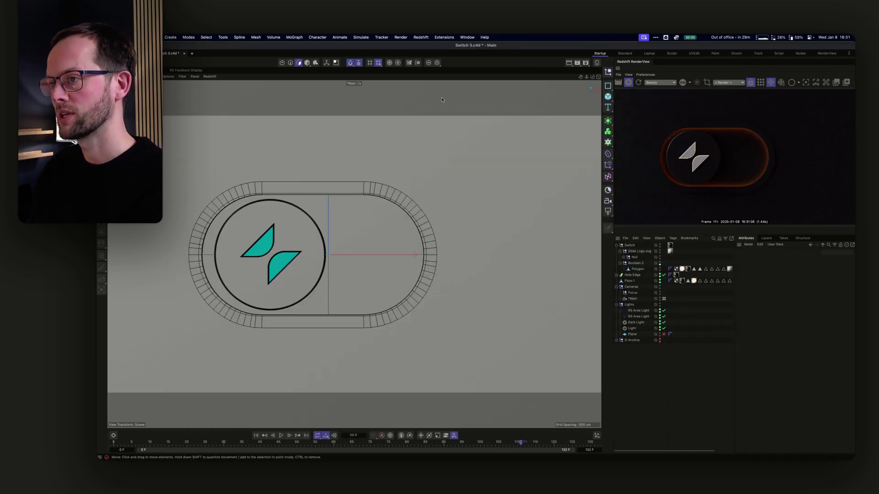
Glance at the reference video, then move the Cinema 4D switch back to frame 67.
key(super+Tab)
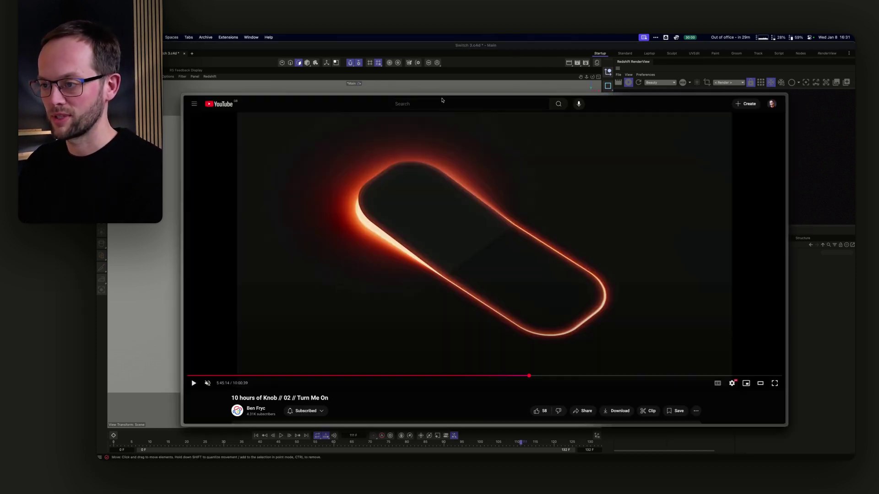
click(468, 59)
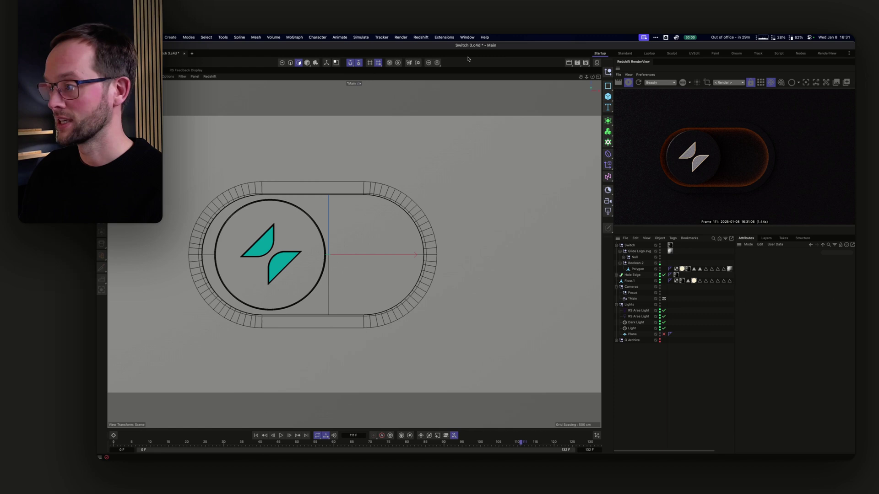
mouse_move(414, 444)
mouse_down()
mouse_move(360, 438)
mouse_move(510, 433)
mouse_move(403, 435)
mouse_up()
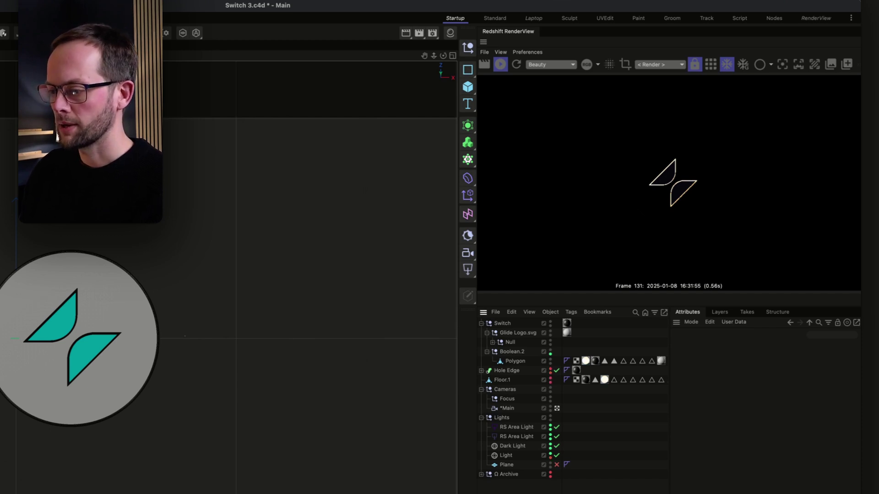
View the logo disc through the Main camera with Hole Edge and Floor.1 visible, then show all windows.
click(557, 409)
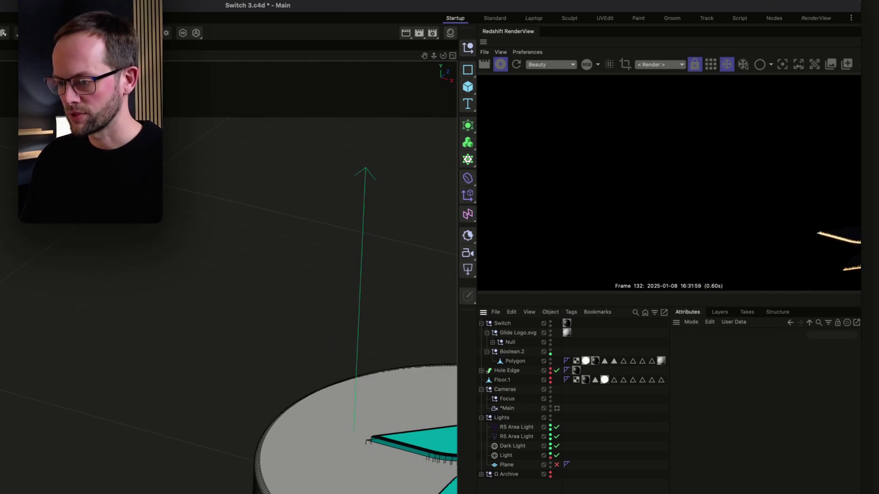
key(ctrl+z)
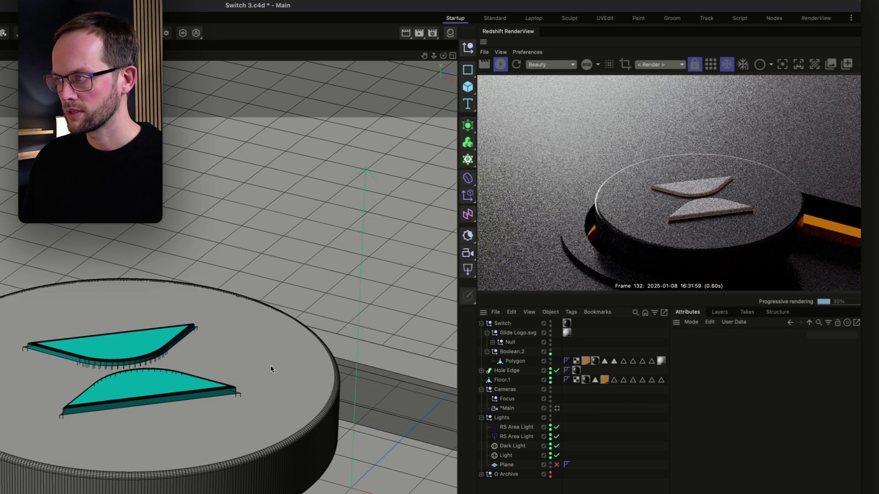
drag(249, 370, 180, 315)
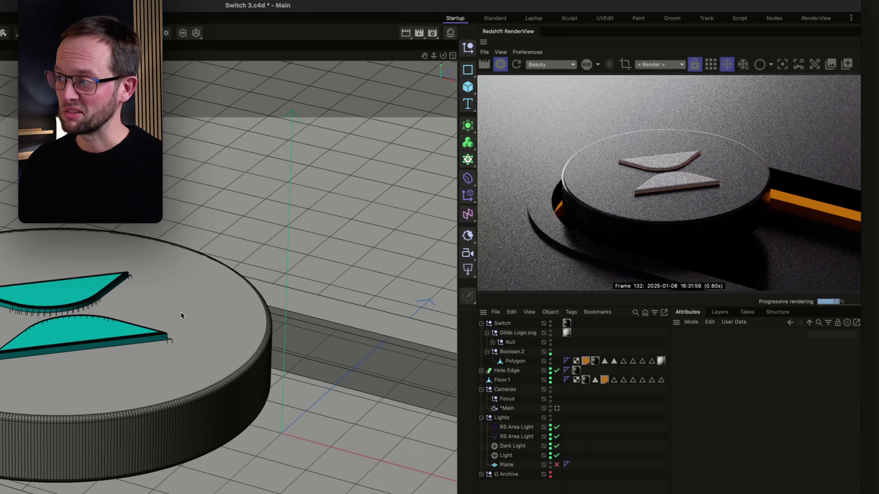
drag(131, 354, 209, 403)
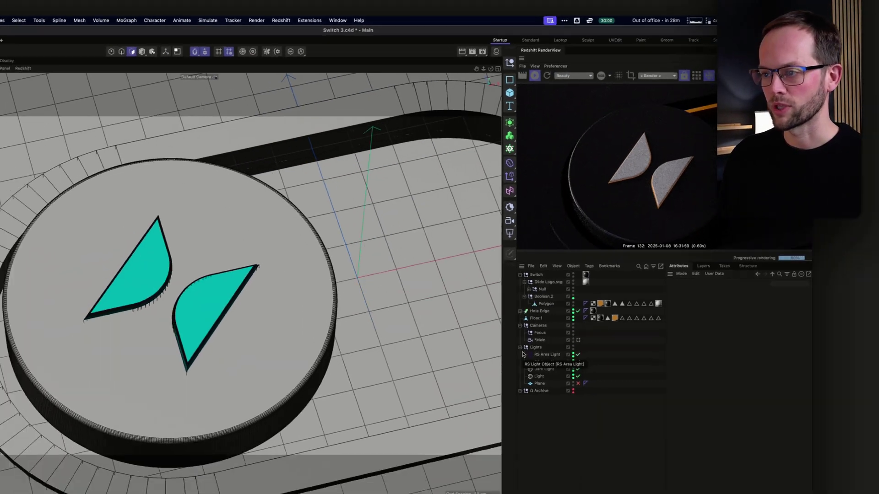
key(ctrl+Up)
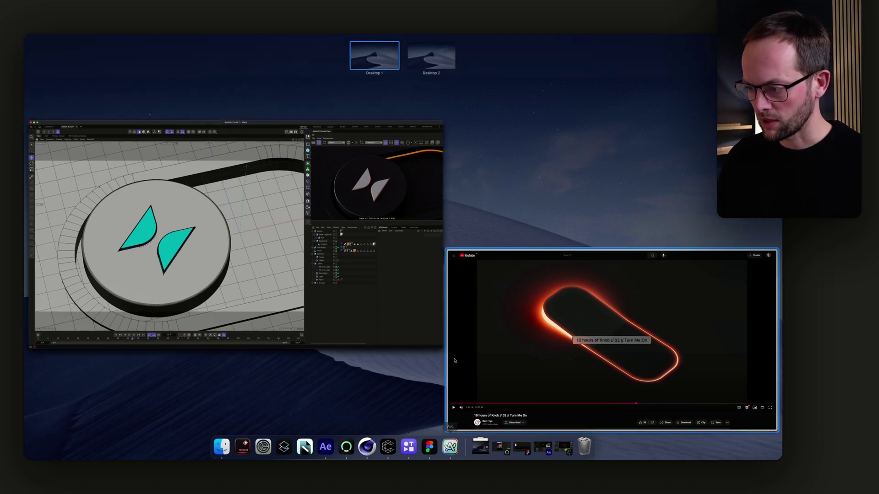
Bring up Ableton Live's Workflows Audio arrangement and scroll down to tracks 31–35.
click(524, 449)
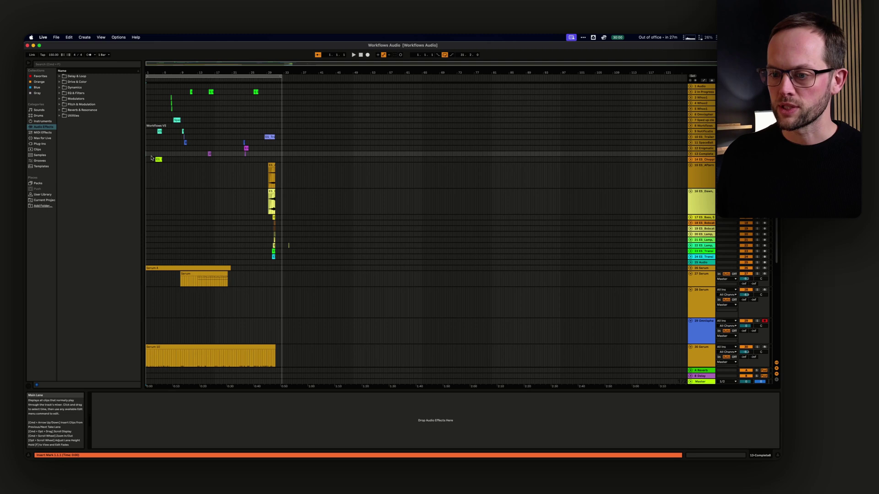
scroll(211, 225, down, 8)
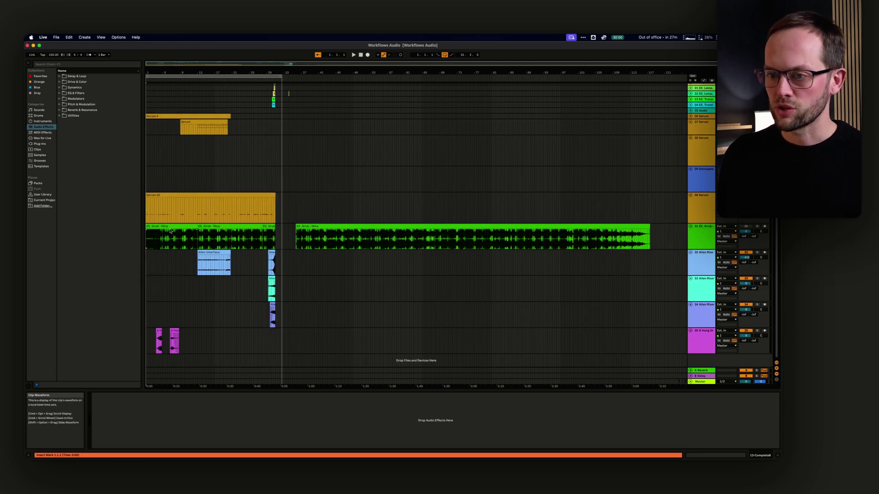
Select the first ES Grub - Nina clip, solo track 31 and play the arrangement from bar 1.
click(170, 232)
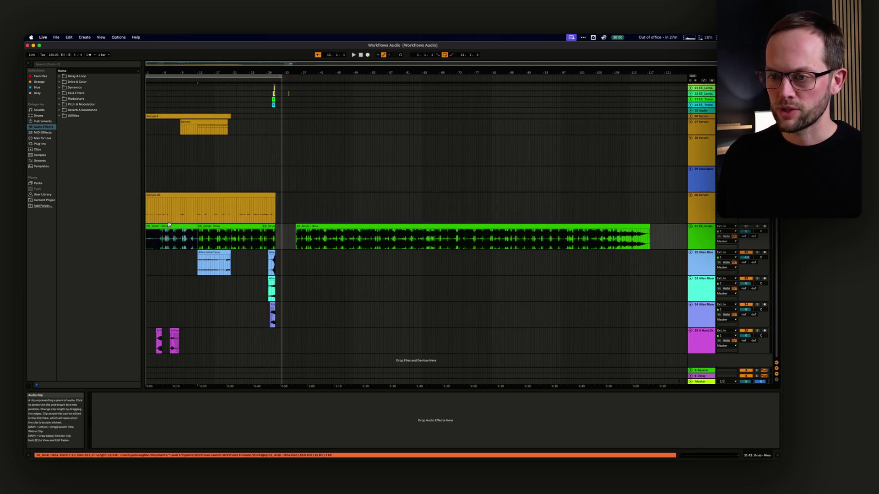
click(758, 227)
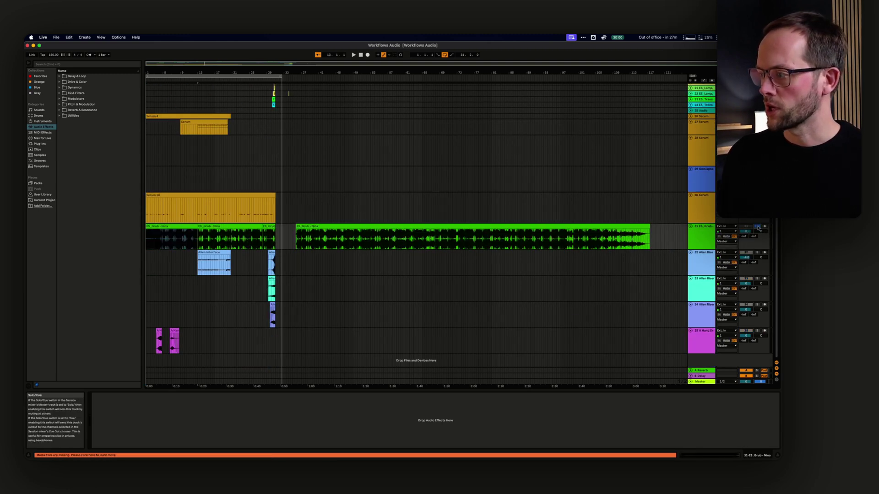
key(space)
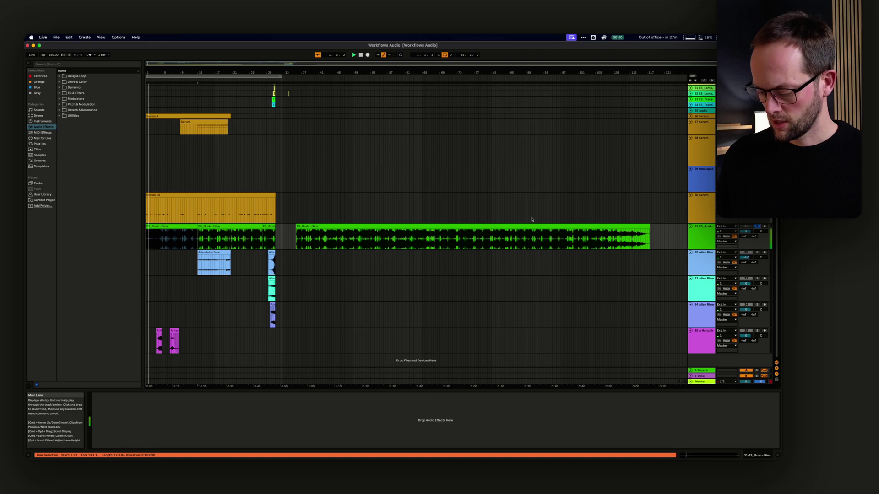
key(XF86AudioRaiseVolume)
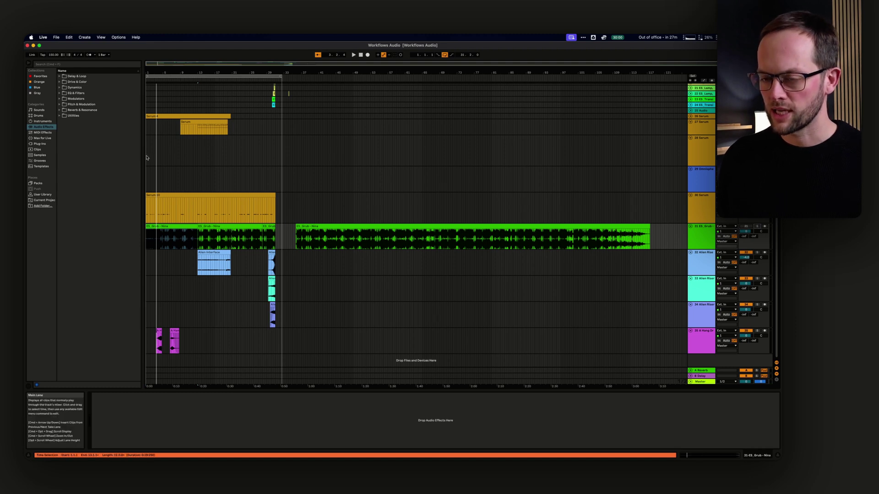
key(XF86AudioRaiseVolume)
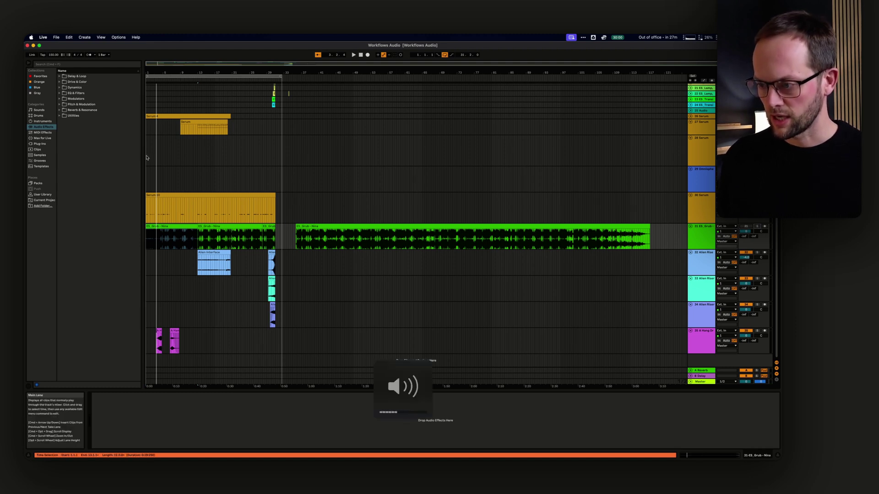
key(space)
scroll(192, 161, up, 5)
key(XF86AudioRaiseVolume)
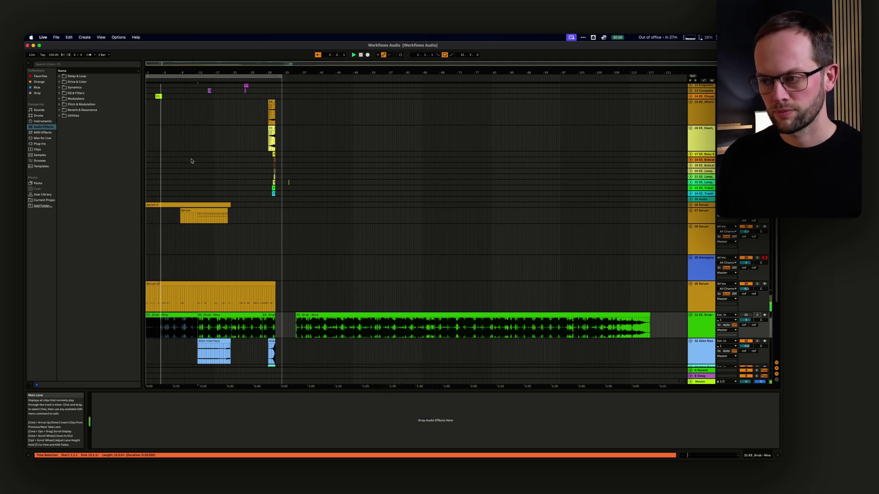
Set an insert mark at 29.3.1 and play from it, then bring Arc to the front.
key(super+space)
text(ar)
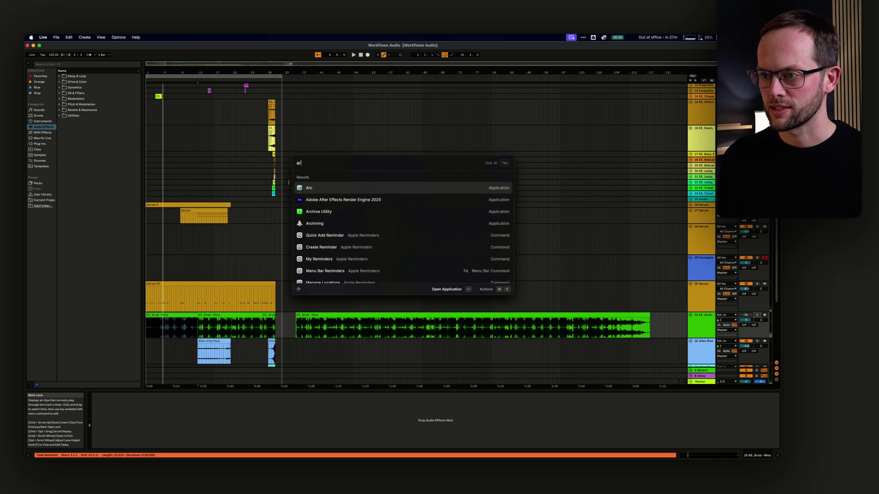
key(Escape)
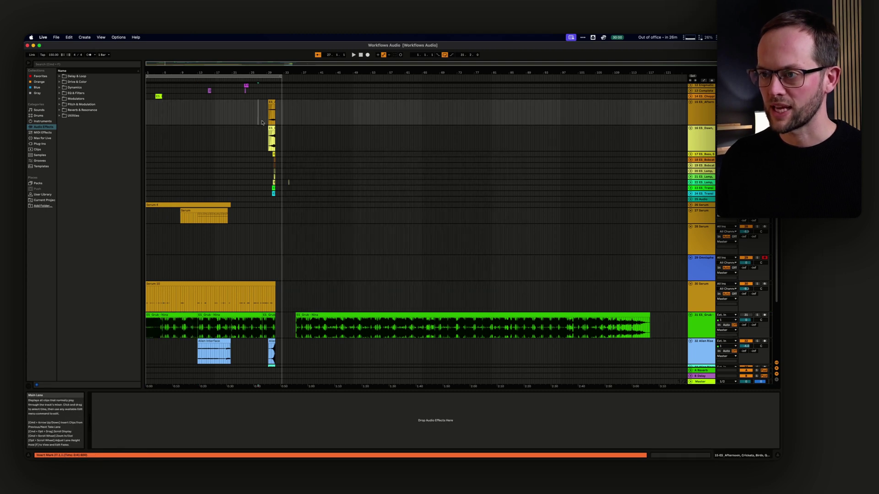
click(268, 119)
key(space)
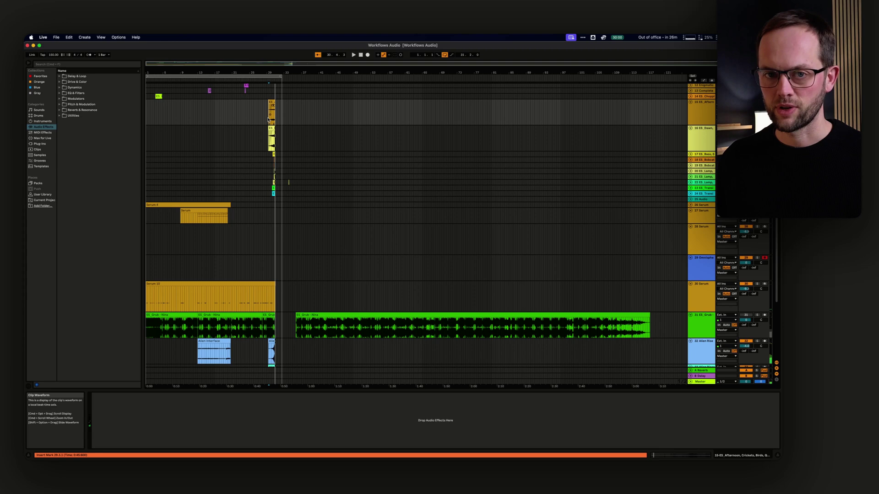
key(alt+space)
key(Return)
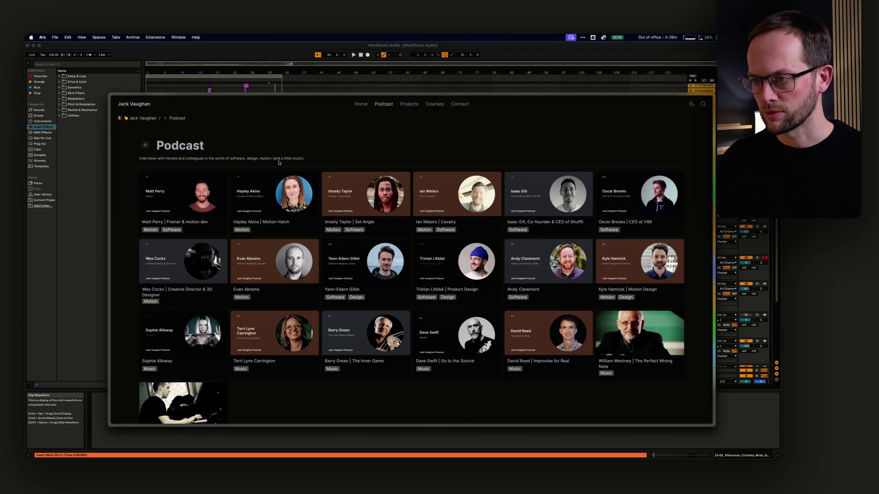
Open the Workflows Launch project page from Home, view its YouTube embeds, then return to Ableton.
click(361, 104)
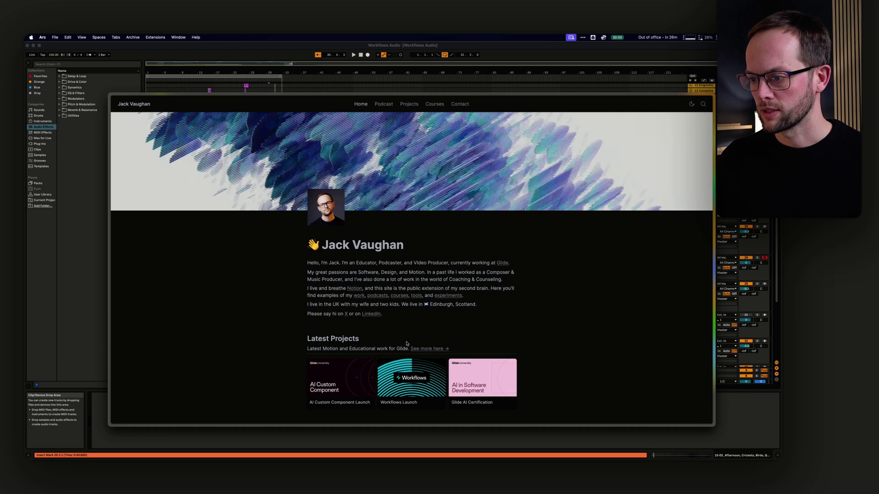
click(398, 371)
scroll(398, 371, down, 5)
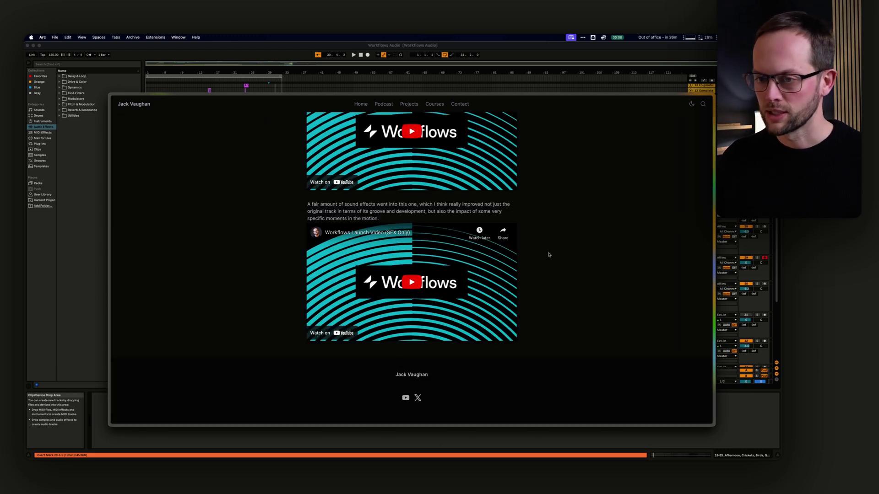
click(64, 115)
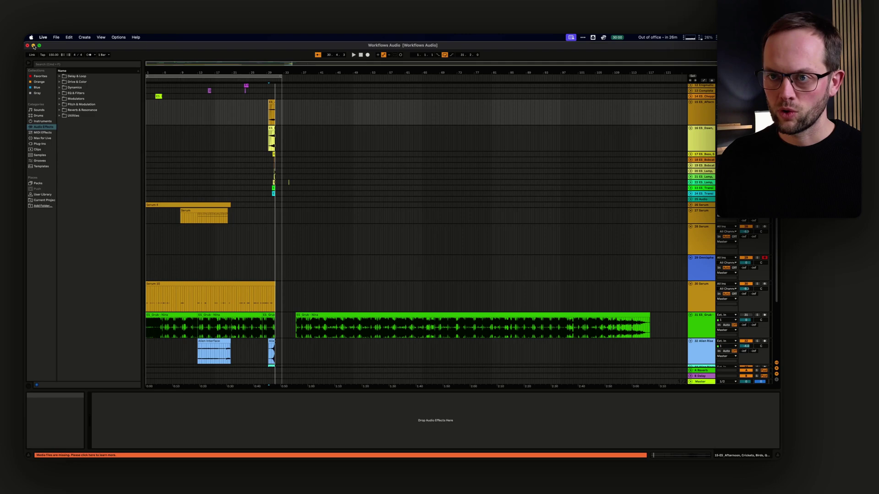